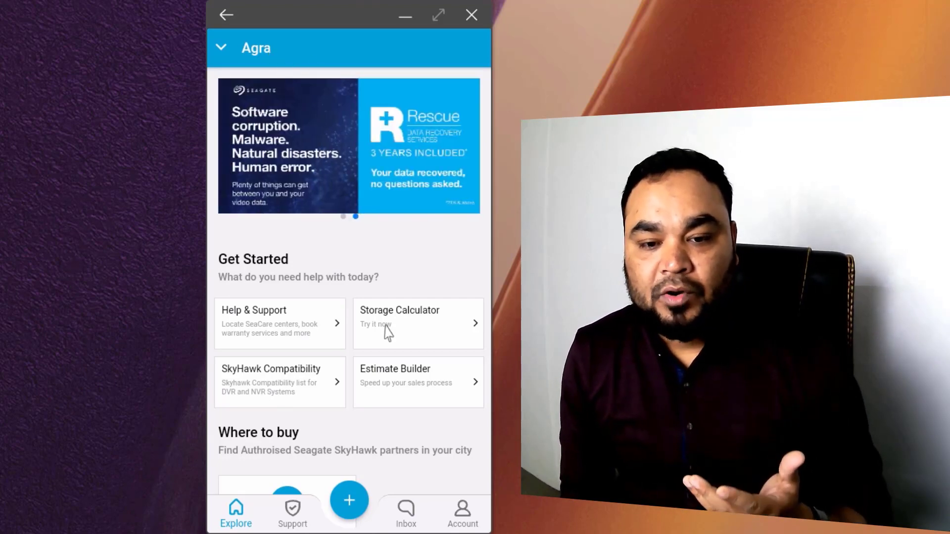
# - Look through the home page's help options, authorised partner listing, benefits banner and latest SkyHawk updates
pyautogui.scroll(-2, 388, 333)
pyautogui.scroll(1, 387, 400)
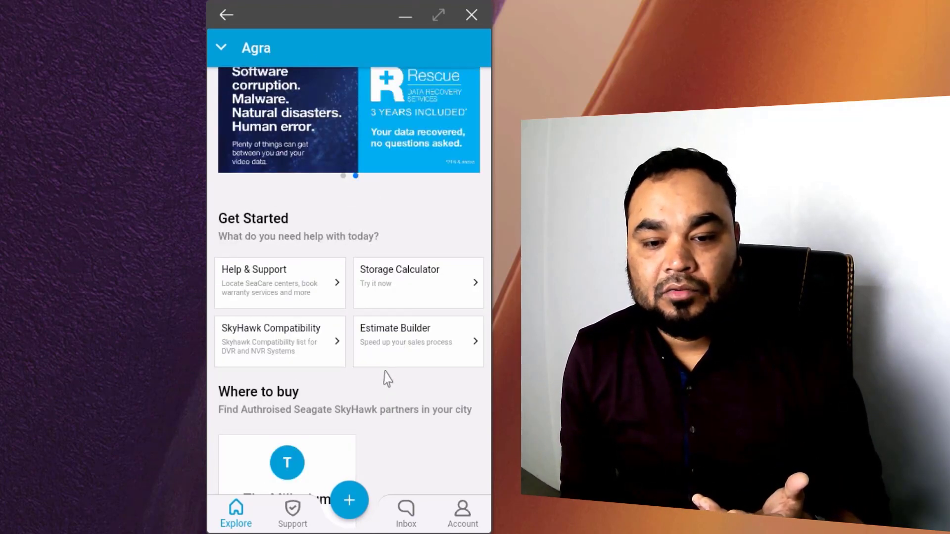
pyautogui.scroll(-2, 388, 379)
pyautogui.scroll(-8, 388, 379)
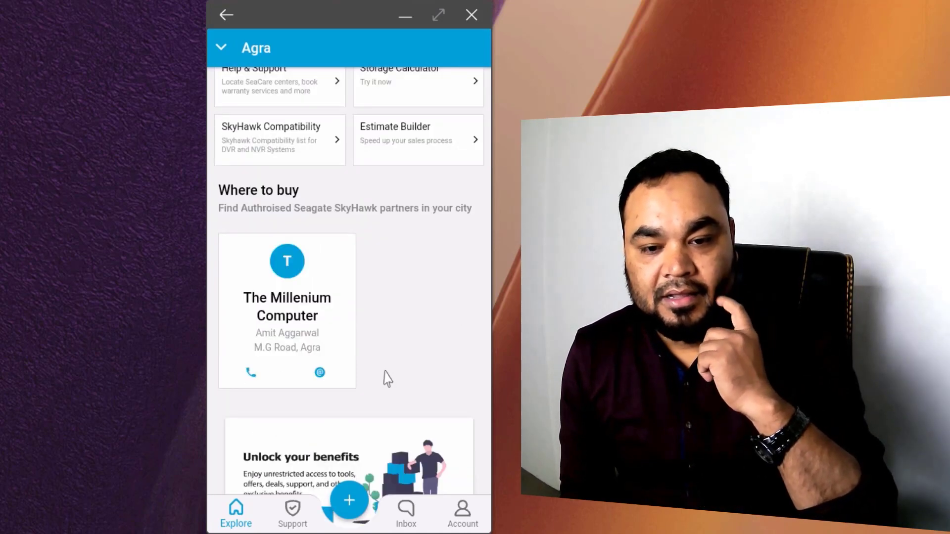
pyautogui.scroll(-2, 379, 420)
pyautogui.scroll(4, 379, 420)
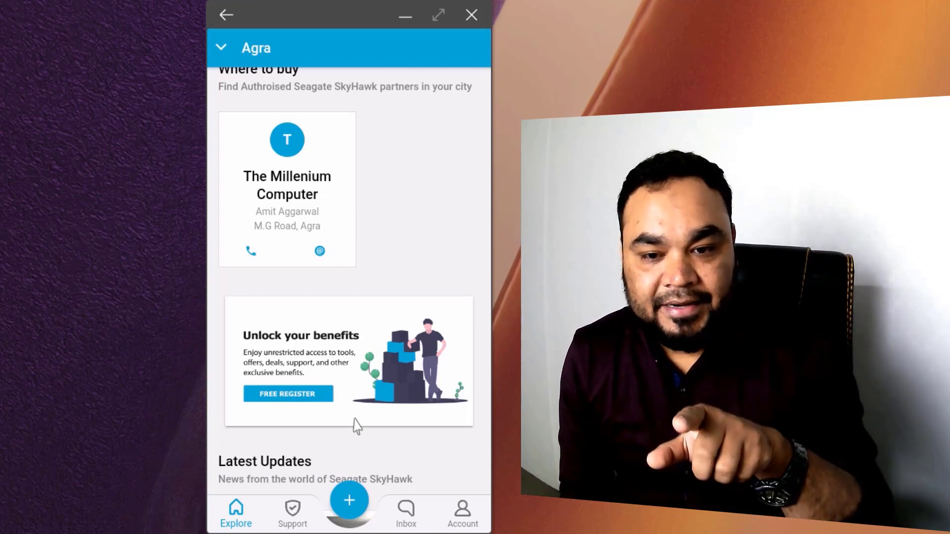
pyautogui.scroll(-12, 356, 421)
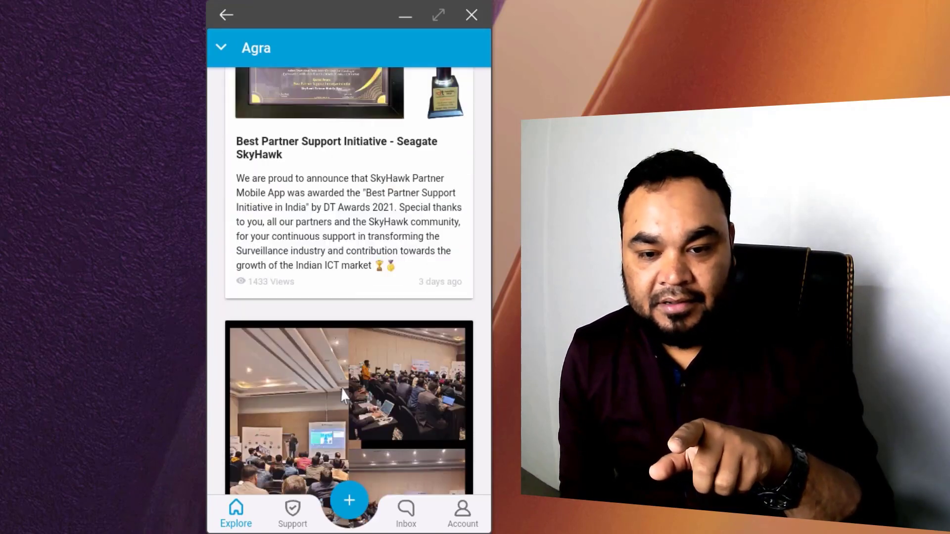
pyautogui.scroll(-4, 340, 402)
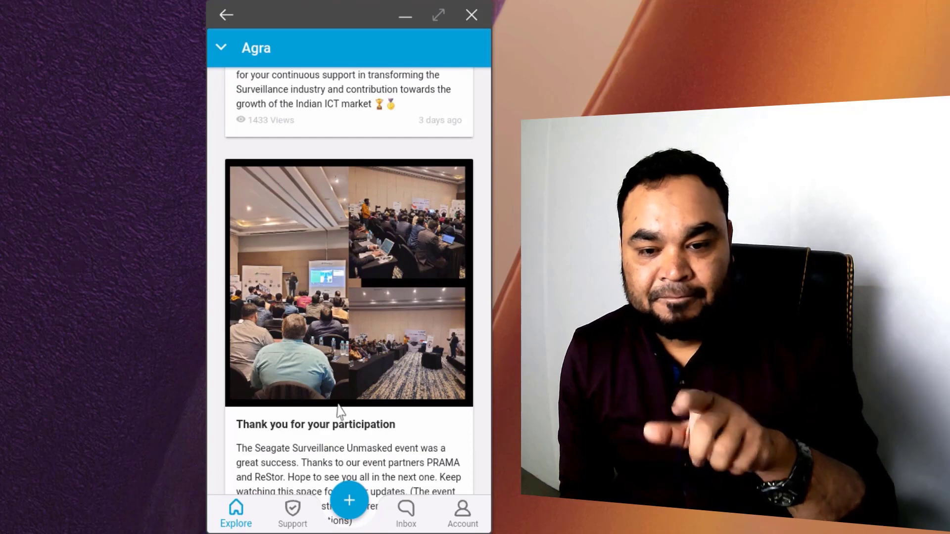
pyautogui.scroll(-3, 340, 411)
pyautogui.scroll(-4, 341, 411)
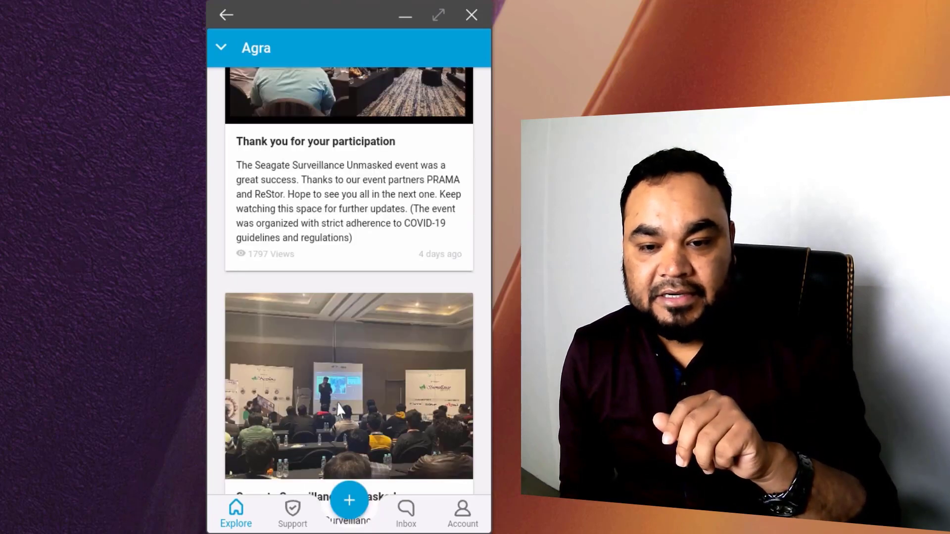
pyautogui.scroll(20, 341, 402)
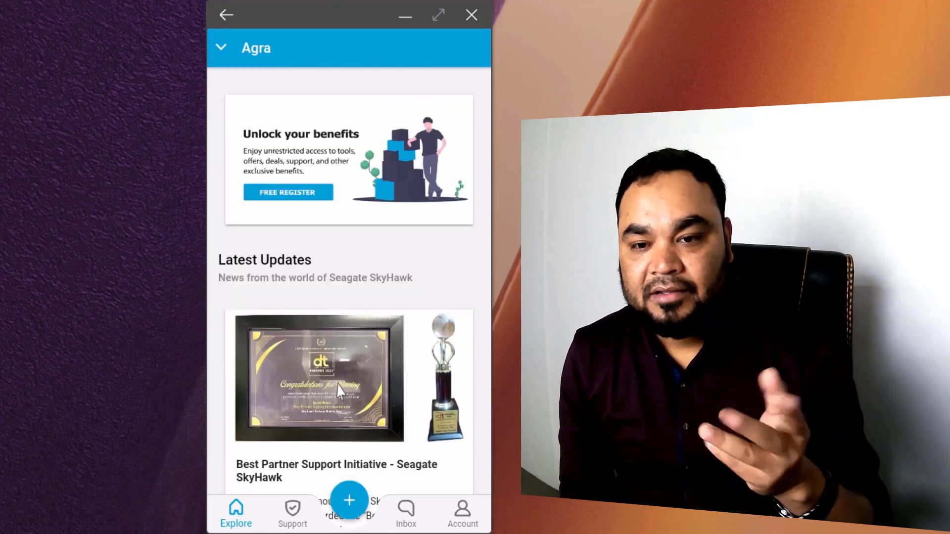
pyautogui.scroll(5, 340, 392)
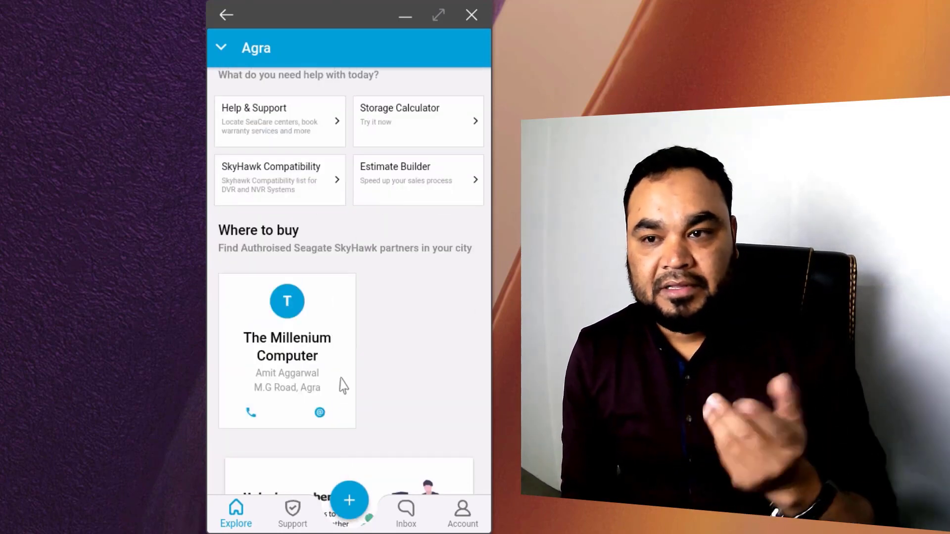
pyautogui.scroll(1, 339, 387)
pyautogui.scroll(4, 339, 379)
pyautogui.scroll(-1, 405, 427)
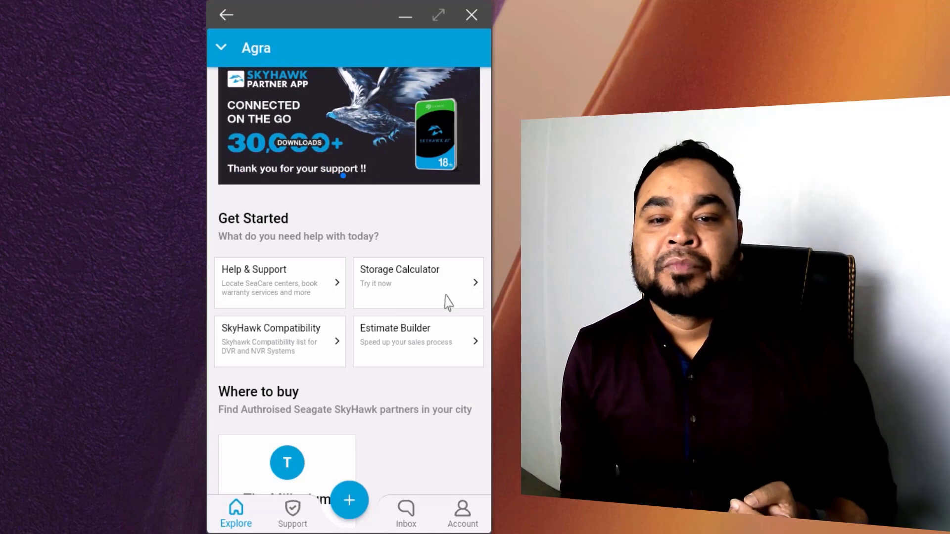
# - Open the Storage Calculator and look through the available Number of Cameras options
pyautogui.click(405, 284)
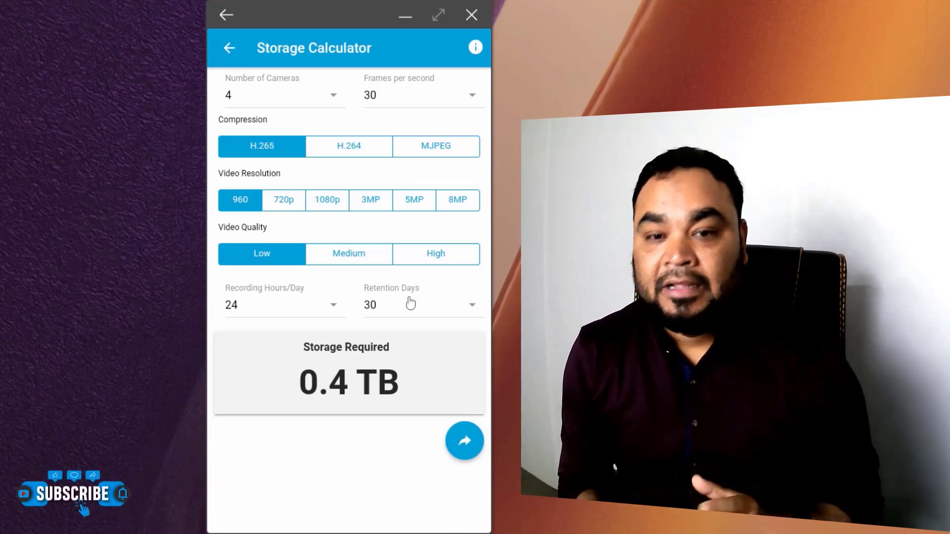
pyautogui.click(334, 101)
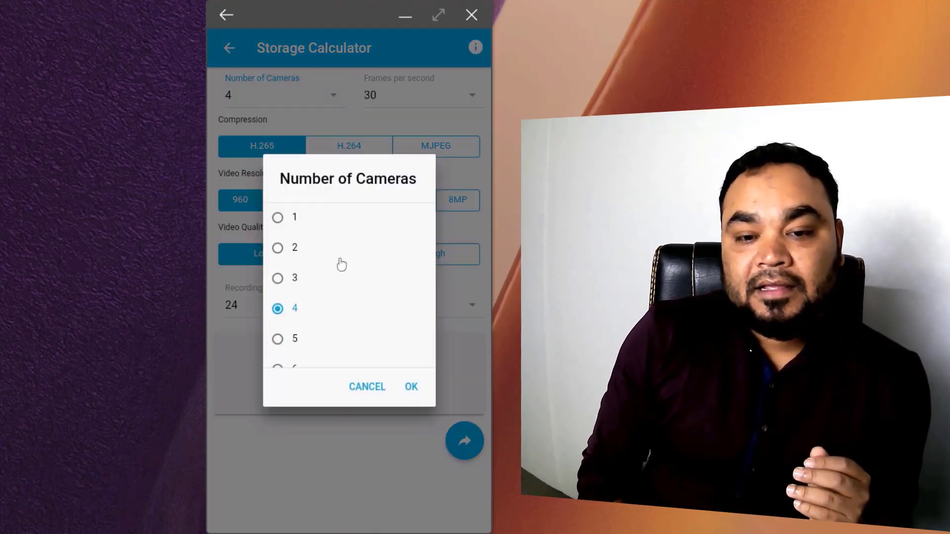
pyautogui.scroll(-2, 341, 265)
pyautogui.scroll(2, 294, 284)
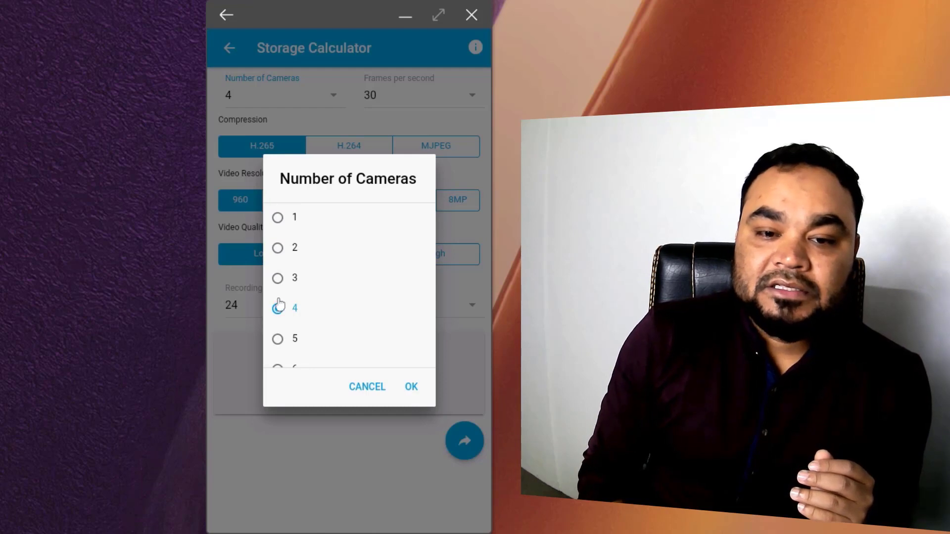
pyautogui.click(422, 91)
# - Set the calculator's frames per second to 25
pyautogui.click(415, 95)
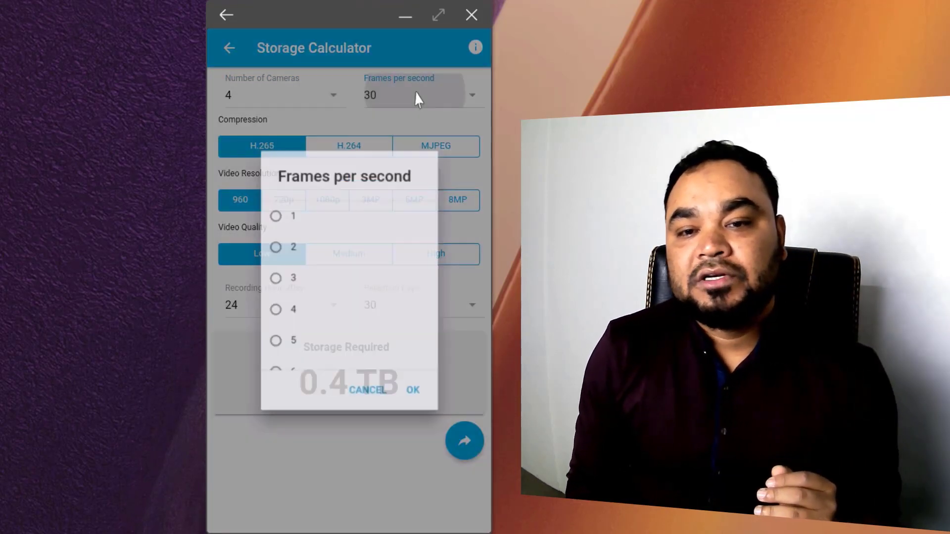
pyautogui.scroll(-3, 306, 324)
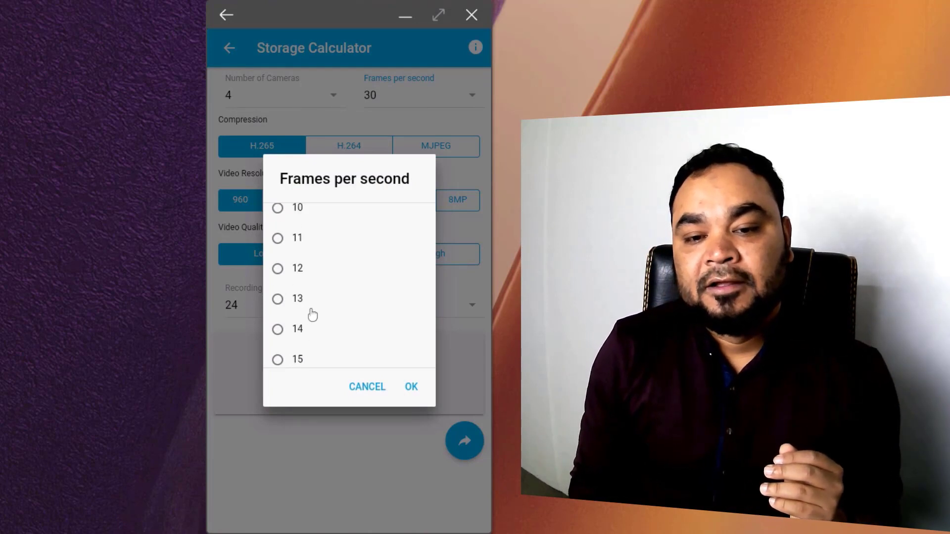
pyautogui.scroll(-4, 312, 315)
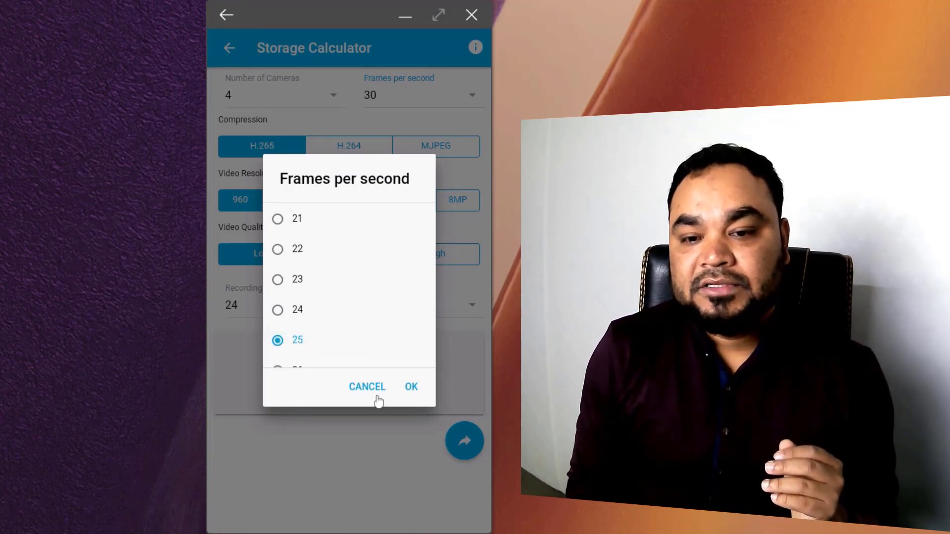
pyautogui.click(413, 386)
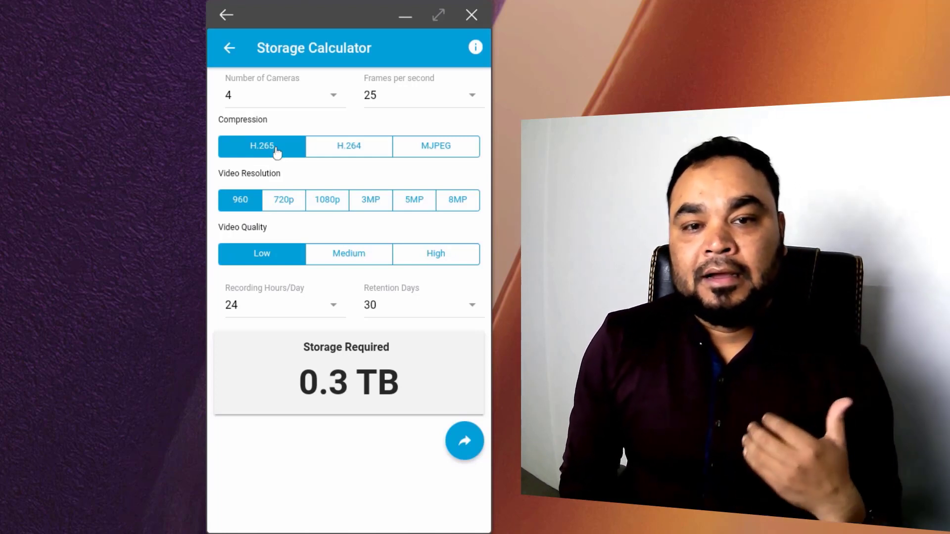
# - Set the video resolution to 1080p and the video quality to High
pyautogui.click(333, 210)
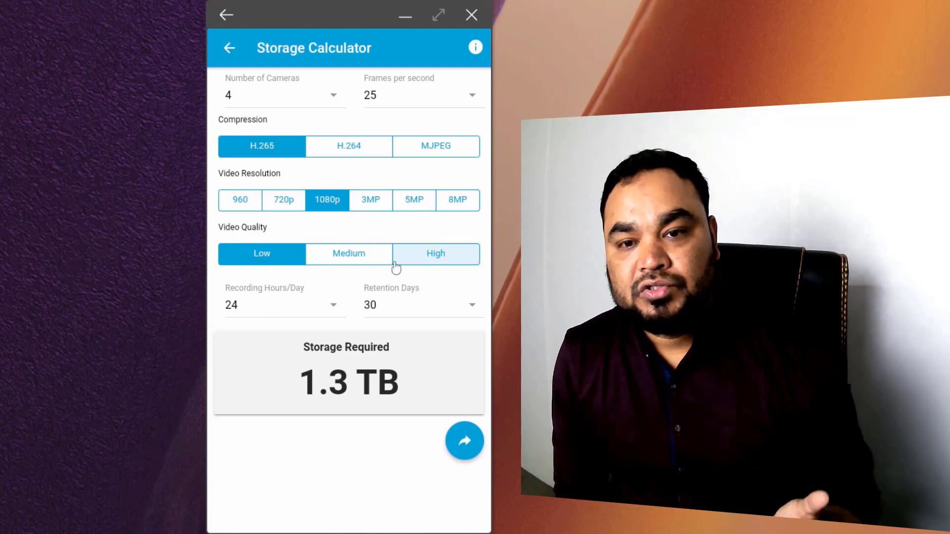
pyautogui.click(442, 253)
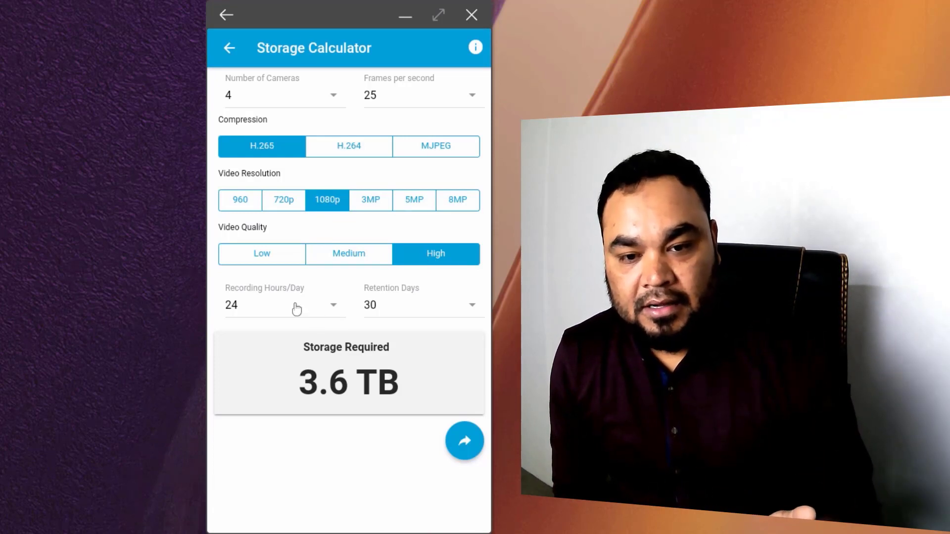
# - Review the available Recording Hours/Day choices and close the list with 24 hours selected
pyautogui.click(296, 309)
pyautogui.scroll(-10, 394, 325)
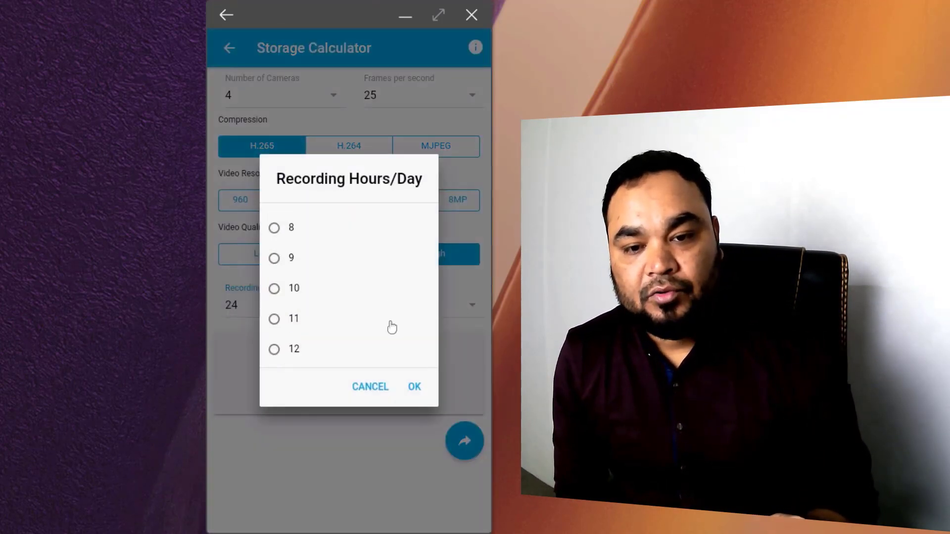
pyautogui.click(416, 387)
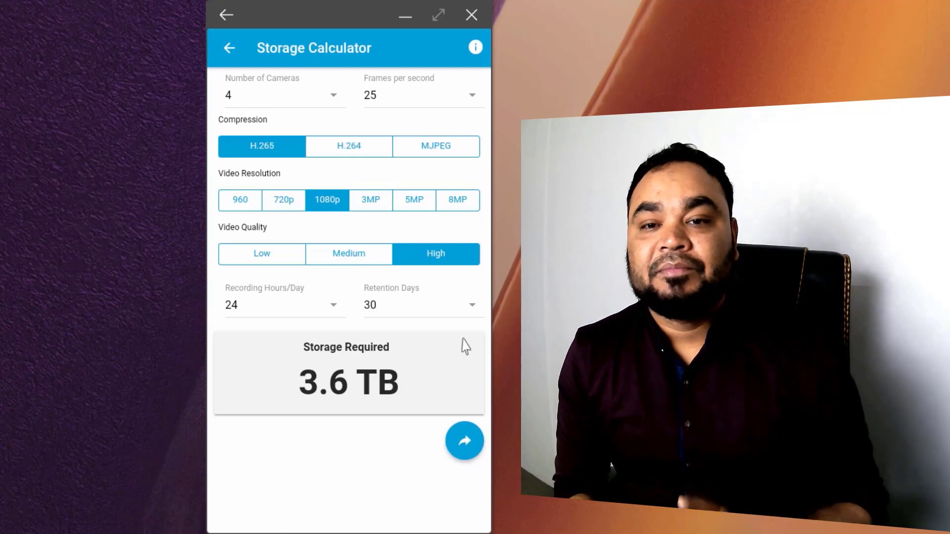
# - Set the frames per second to 20 and the video quality to Medium
pyautogui.click(449, 99)
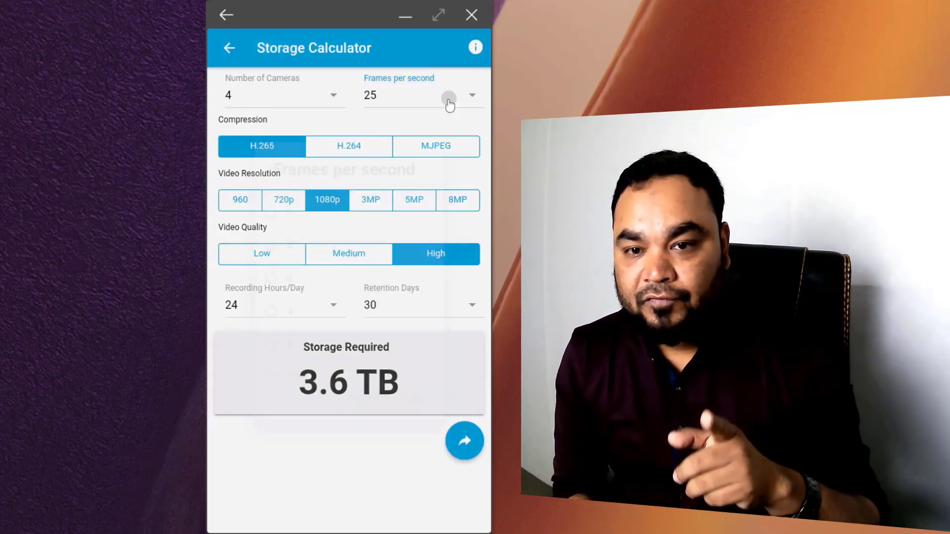
pyautogui.scroll(-5, 374, 314)
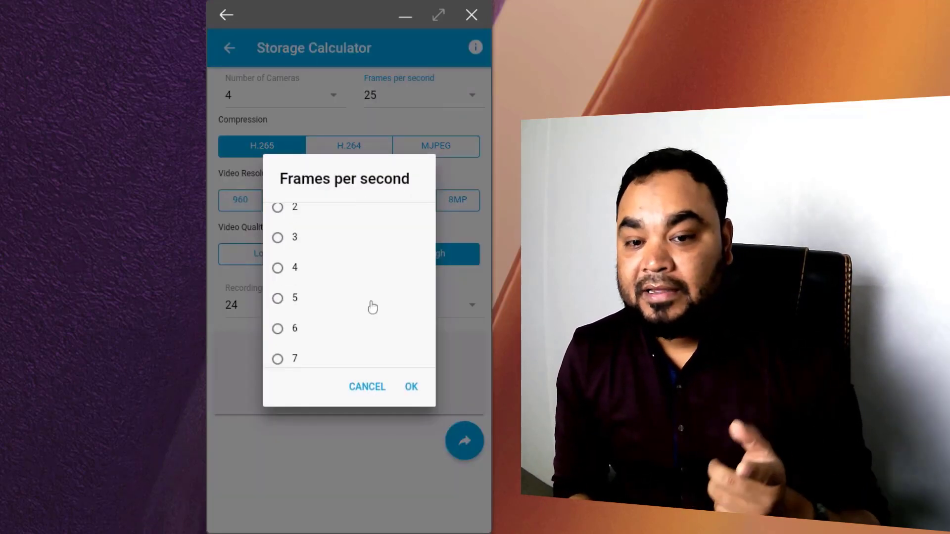
pyautogui.scroll(-4, 373, 308)
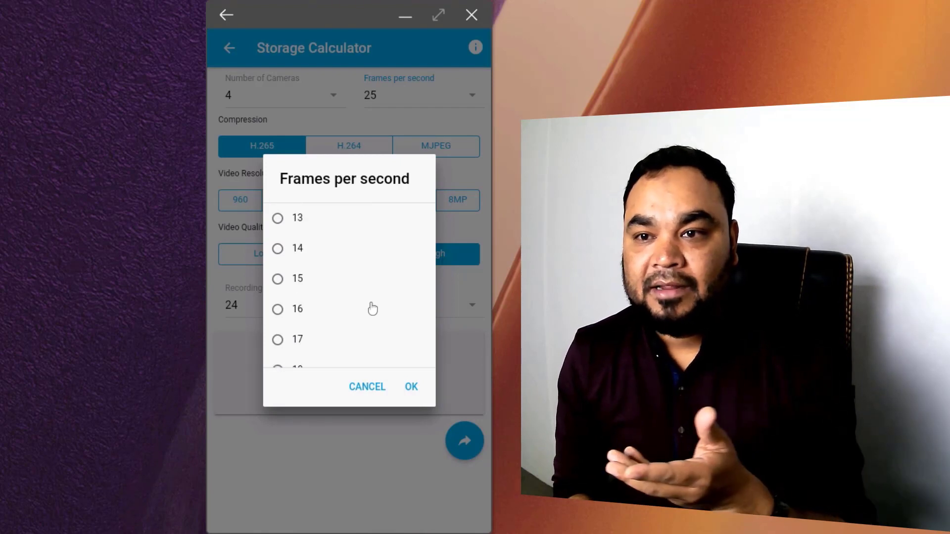
pyautogui.scroll(-8, 373, 311)
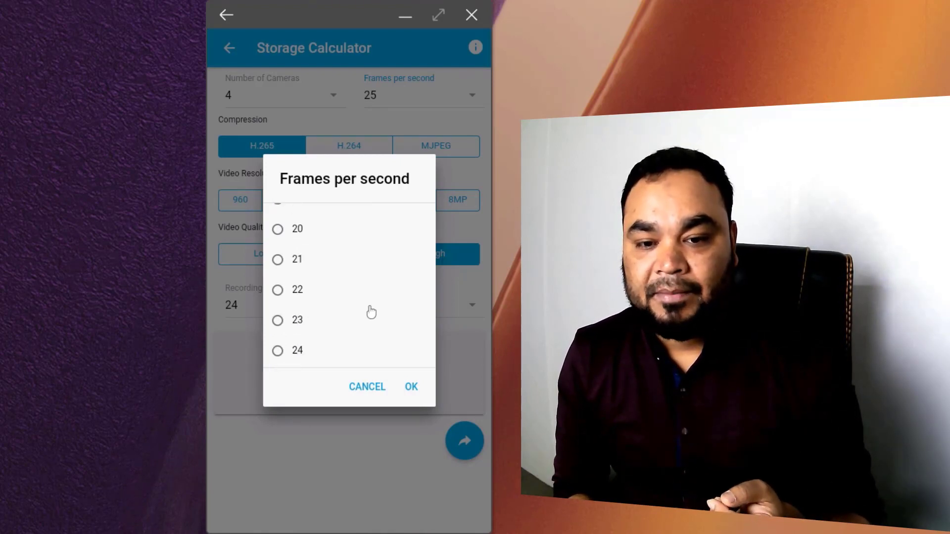
pyautogui.scroll(3, 322, 317)
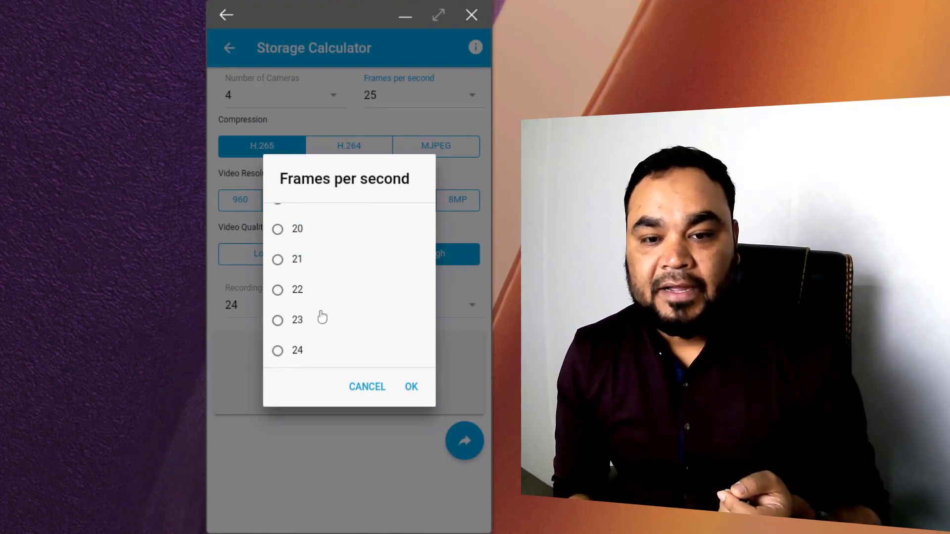
pyautogui.click(291, 231)
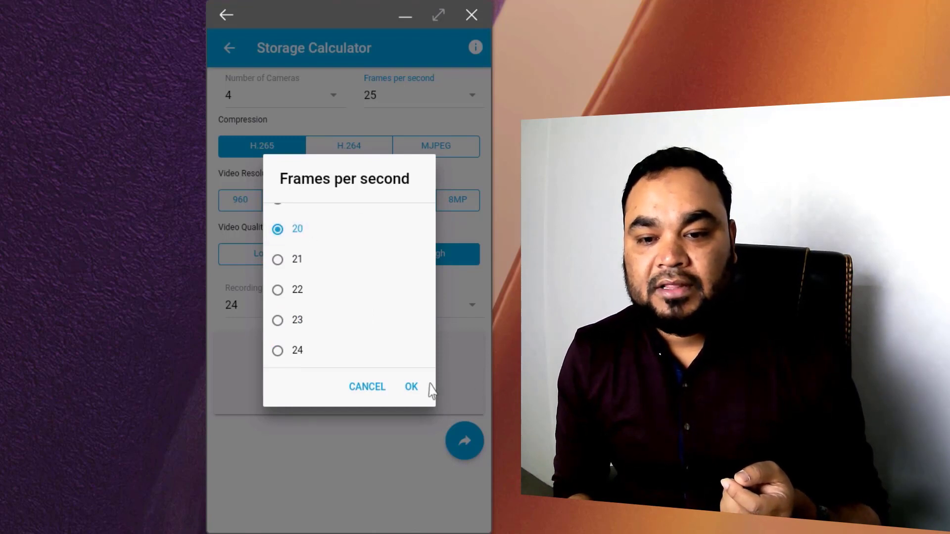
pyautogui.click(412, 388)
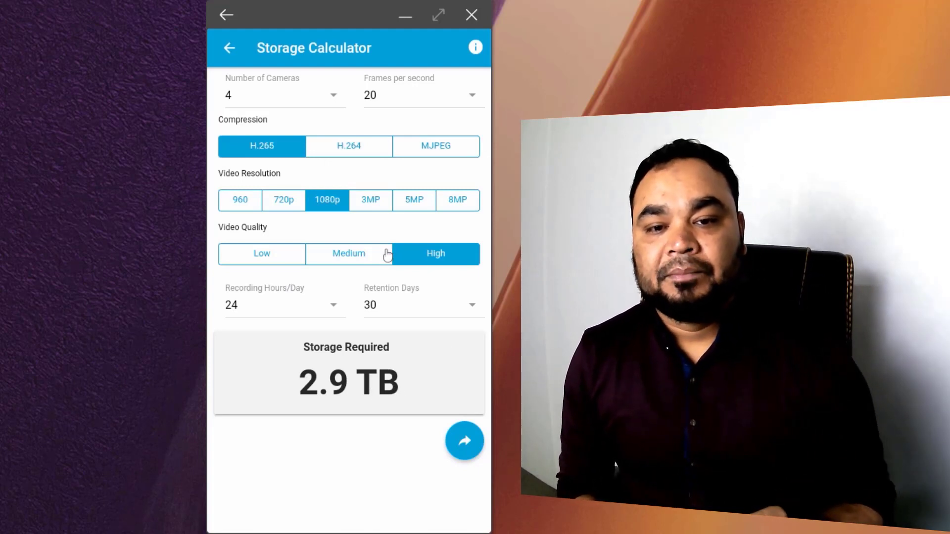
pyautogui.click(354, 263)
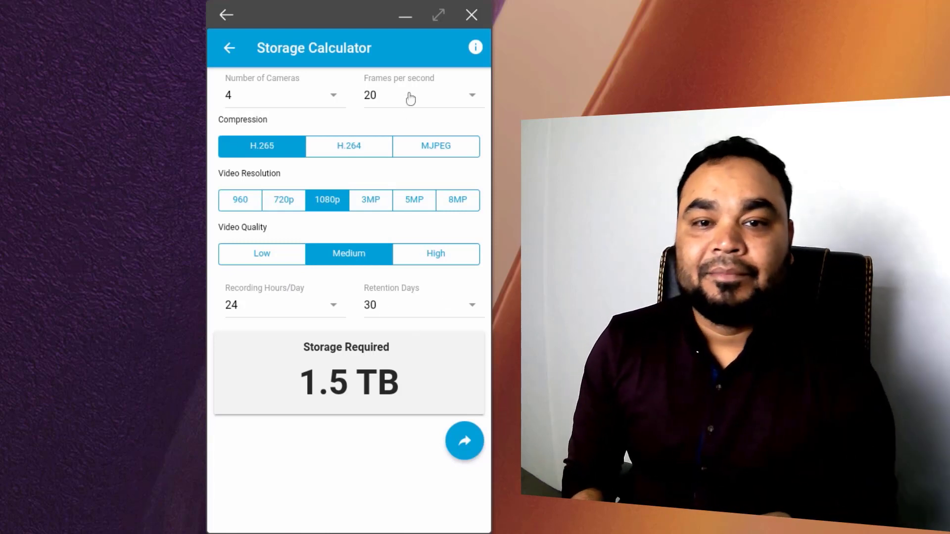
# - Set the number of cameras to 16 and the video resolution to 3MP
pyautogui.click(333, 99)
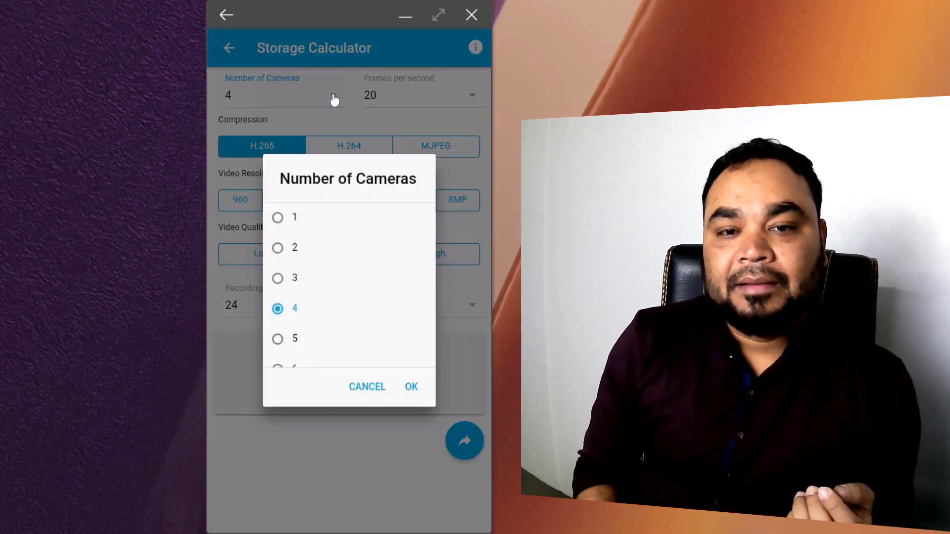
pyautogui.scroll(-4, 333, 307)
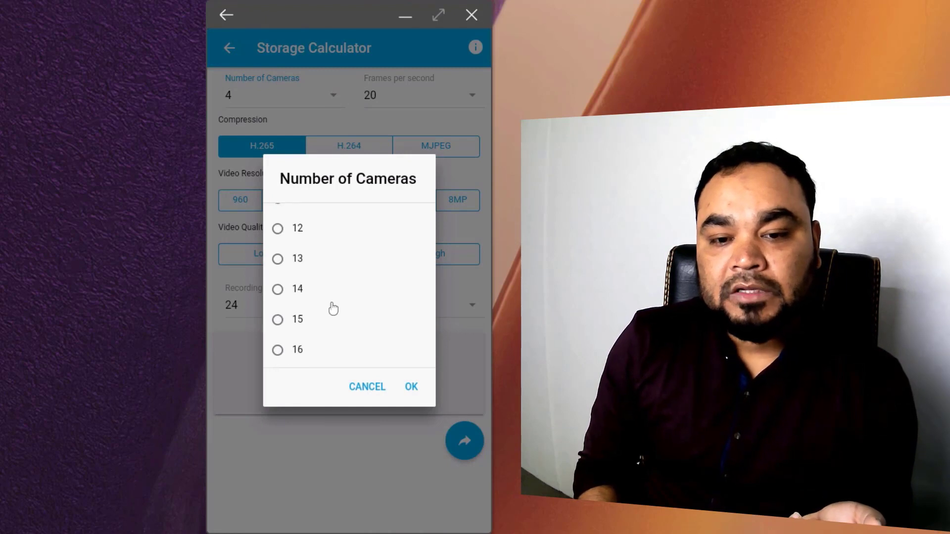
pyautogui.scroll(-2, 329, 307)
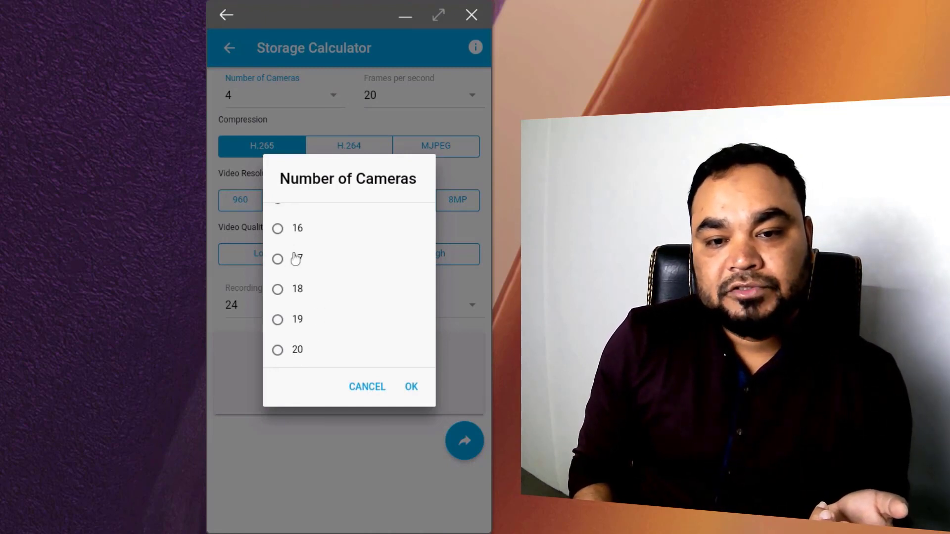
pyautogui.click(296, 227)
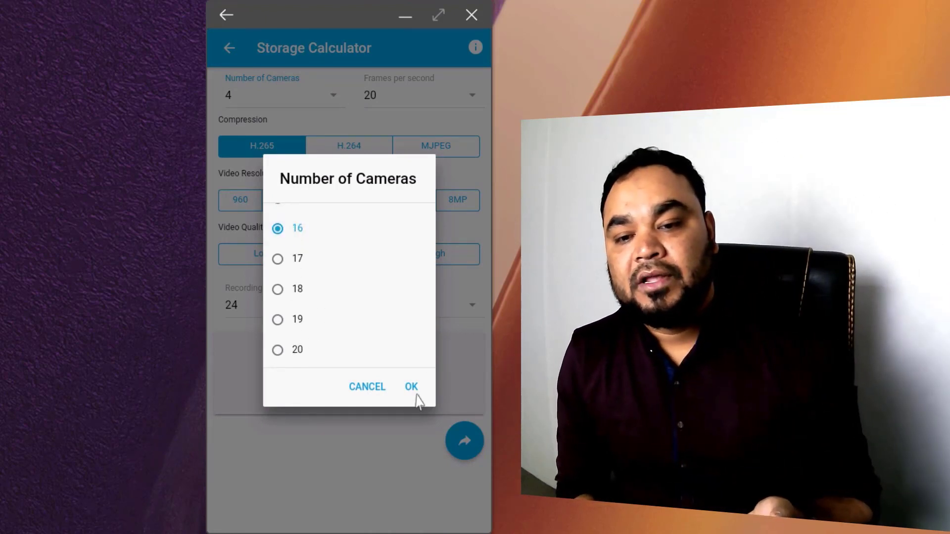
pyautogui.click(411, 387)
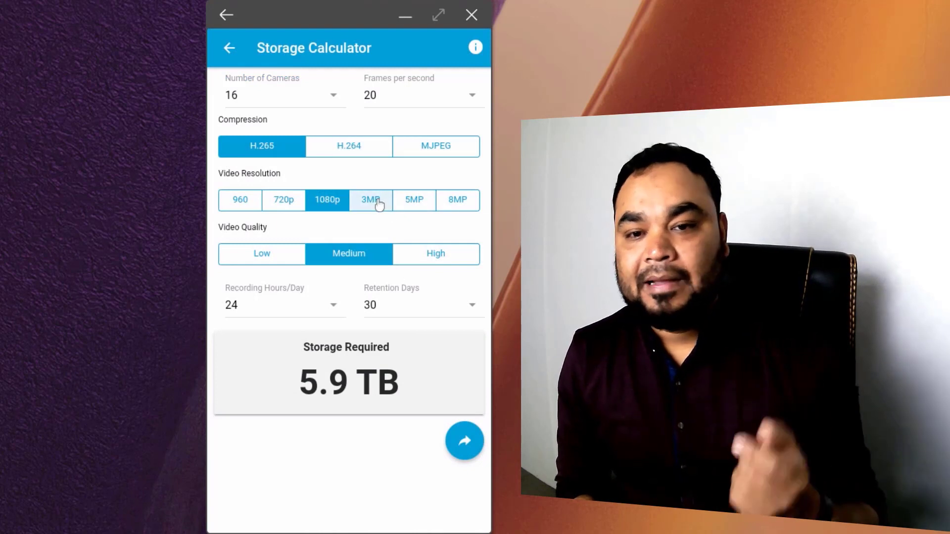
pyautogui.click(379, 203)
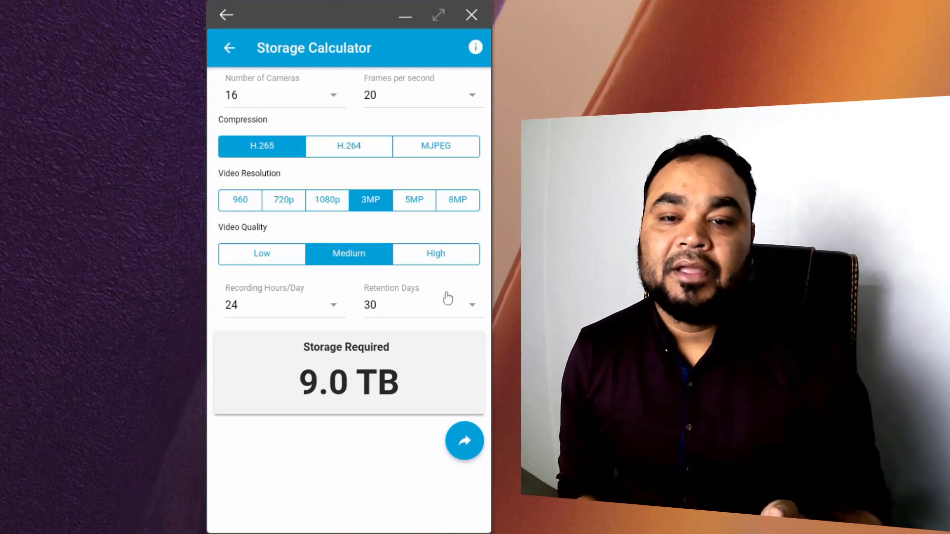
# - Set the video quality to High and the frames per second to 25
pyautogui.click(447, 262)
pyautogui.click(435, 99)
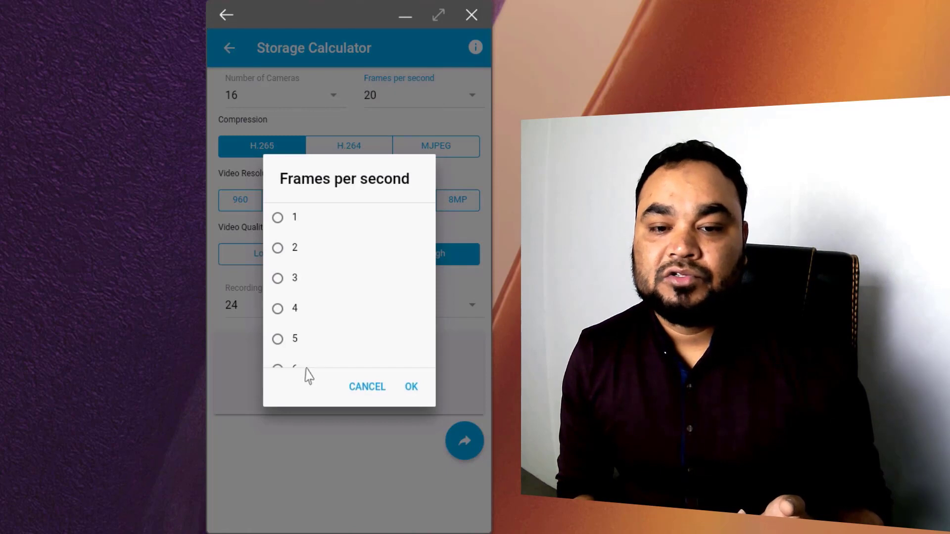
pyautogui.scroll(-3, 320, 318)
pyautogui.scroll(-2, 322, 356)
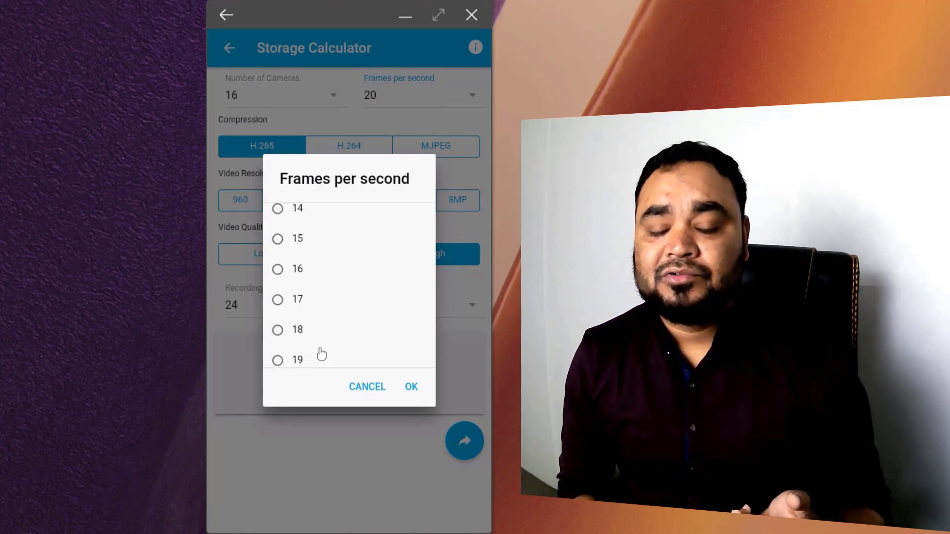
pyautogui.scroll(-2, 322, 350)
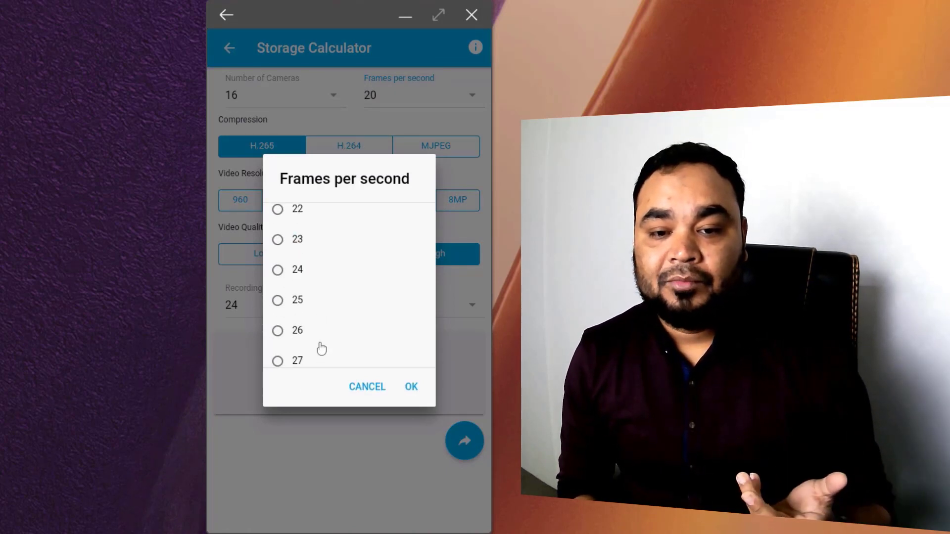
pyautogui.click(297, 303)
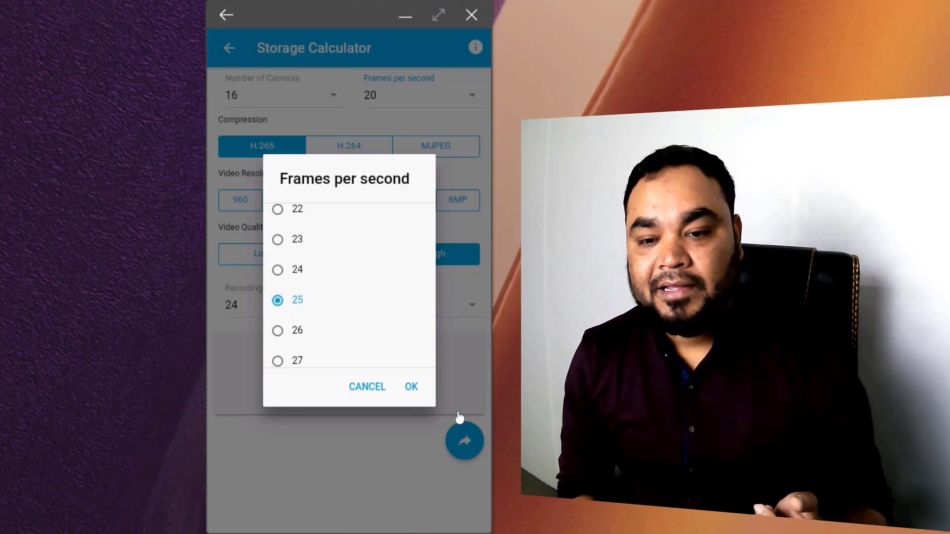
pyautogui.click(412, 388)
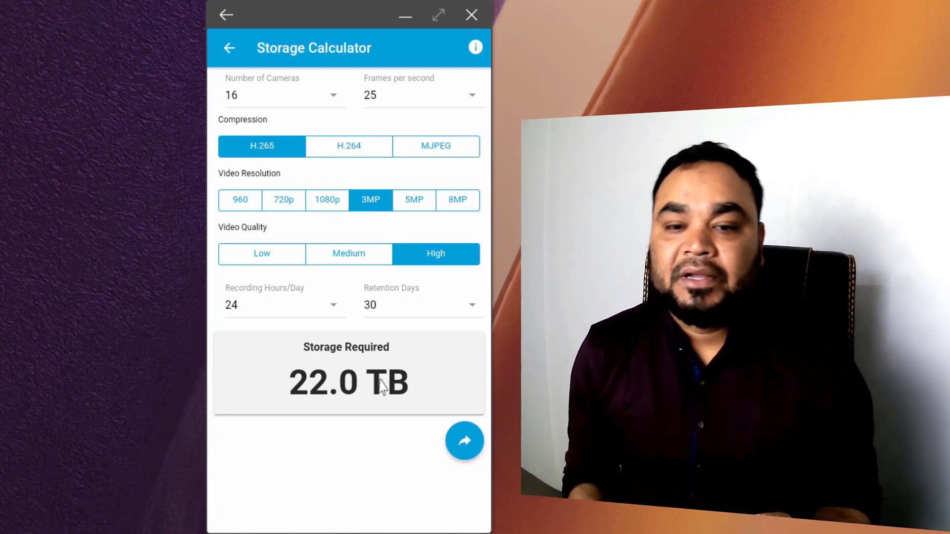
# - Compare the storage required at Medium and High video quality for 25 frames per second, ending on High
pyautogui.click(344, 261)
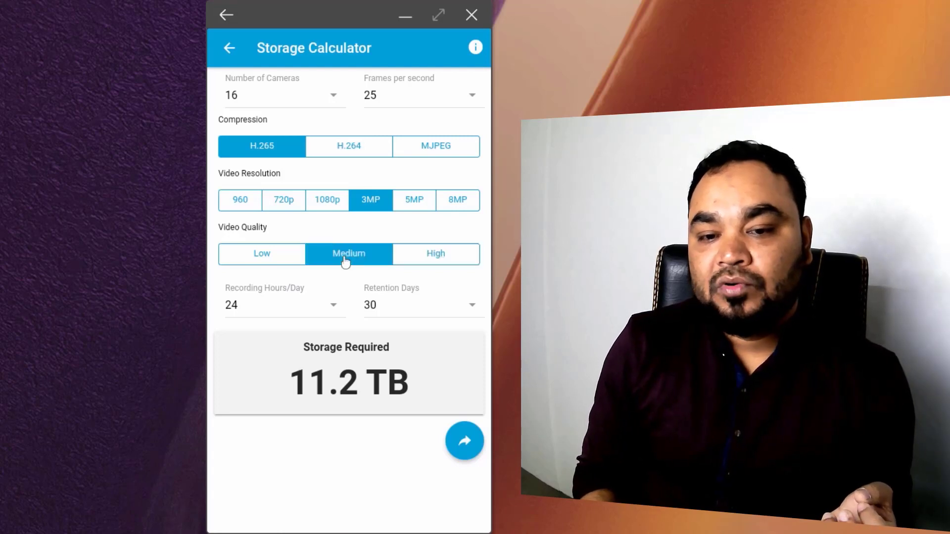
pyautogui.click(458, 265)
pyautogui.click(346, 253)
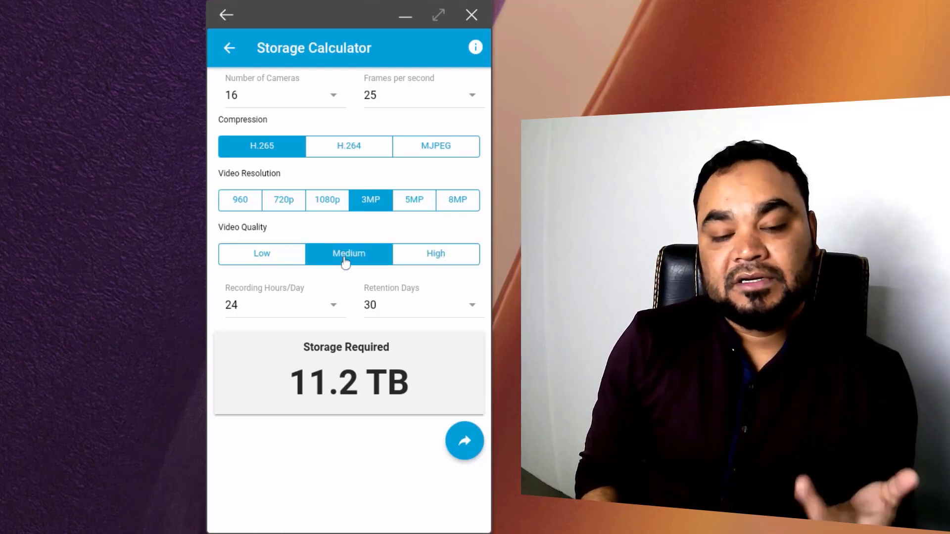
pyautogui.click(436, 260)
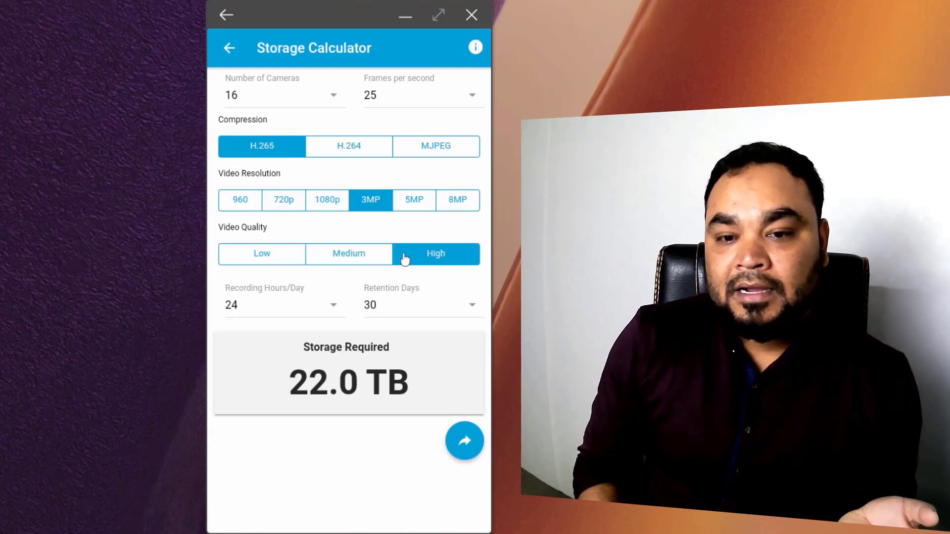
# - Set the frames per second to 20
pyautogui.click(423, 89)
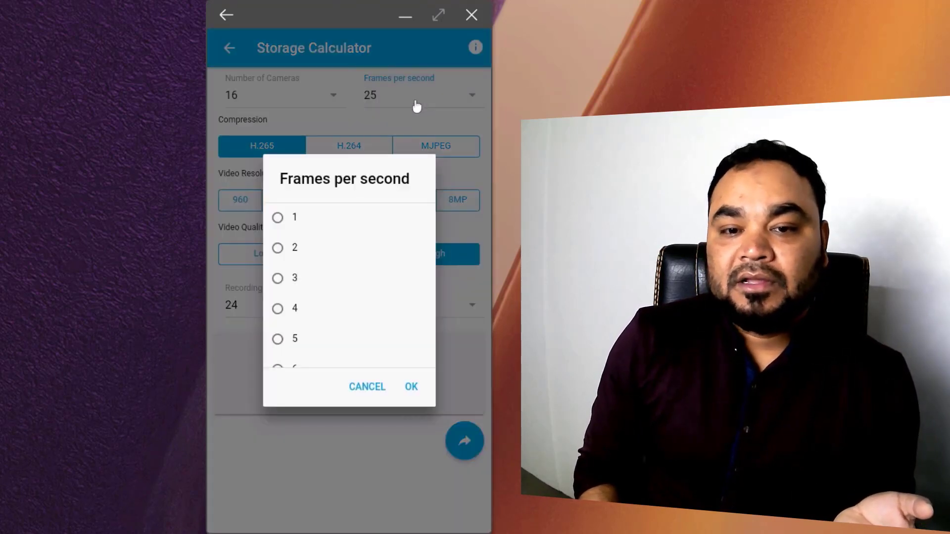
pyautogui.scroll(-3, 341, 286)
pyautogui.scroll(-3, 329, 312)
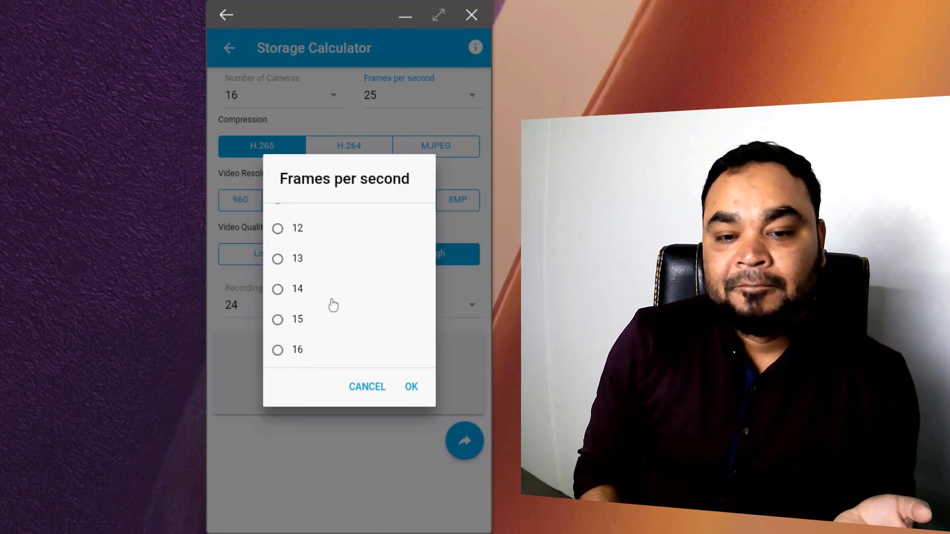
pyautogui.scroll(-1, 333, 306)
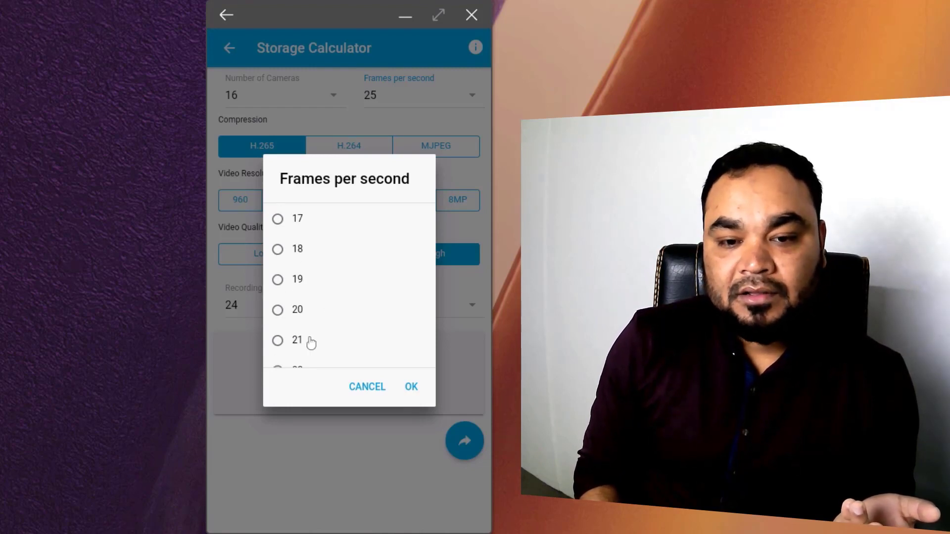
pyautogui.click(295, 311)
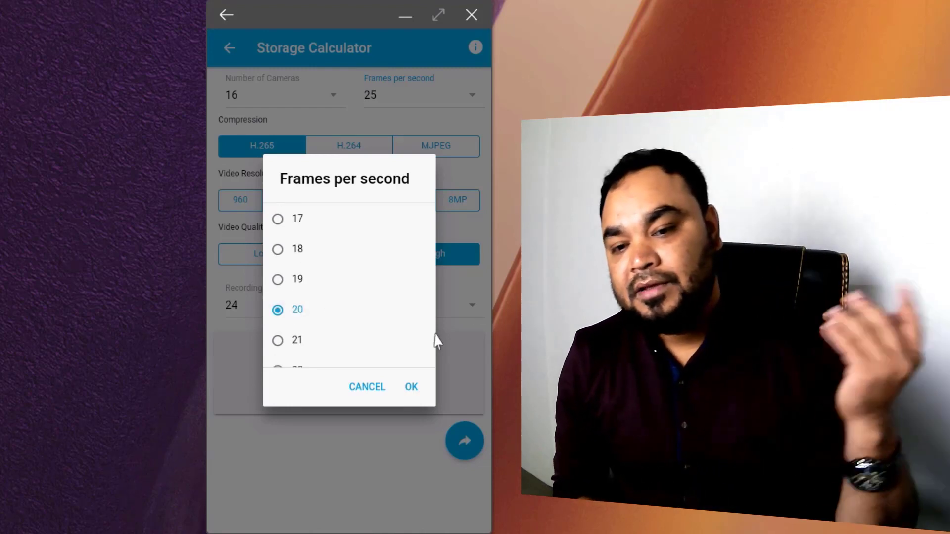
pyautogui.click(413, 388)
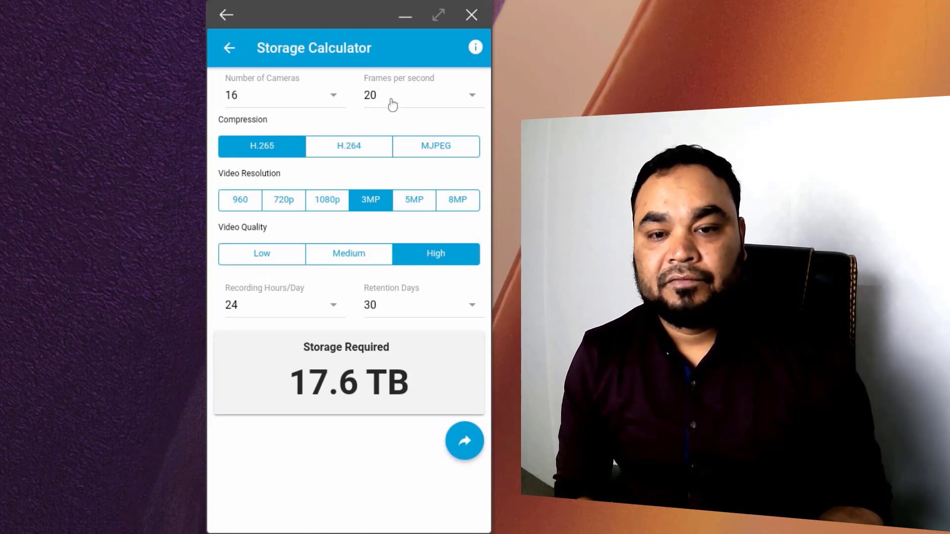
# - Compare Medium and High video quality at 20 frames per second, and check the frame rate choices without changing the selection
pyautogui.click(339, 263)
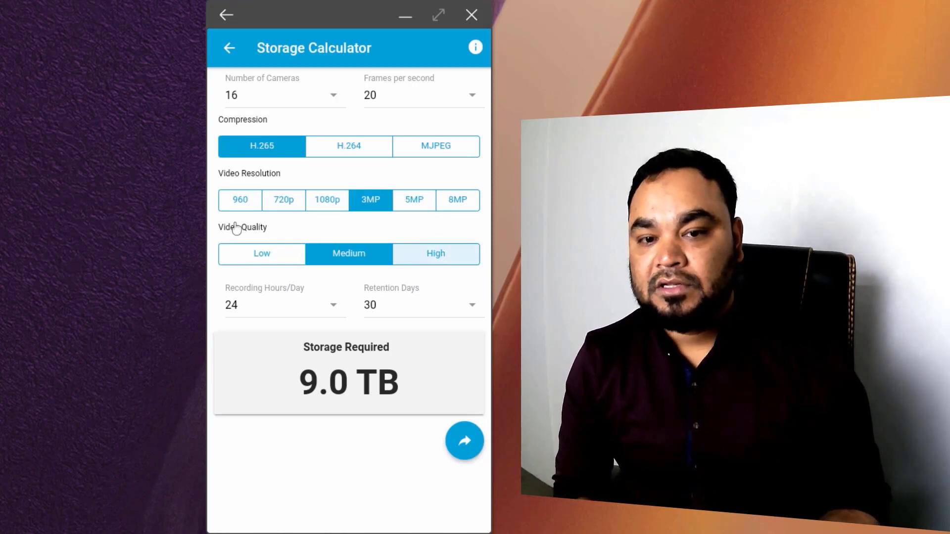
pyautogui.click(441, 259)
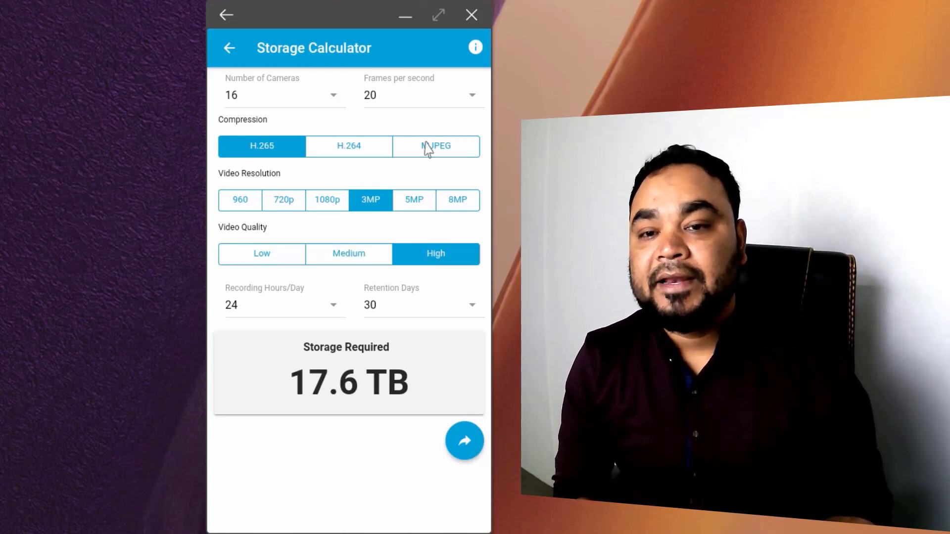
pyautogui.click(423, 103)
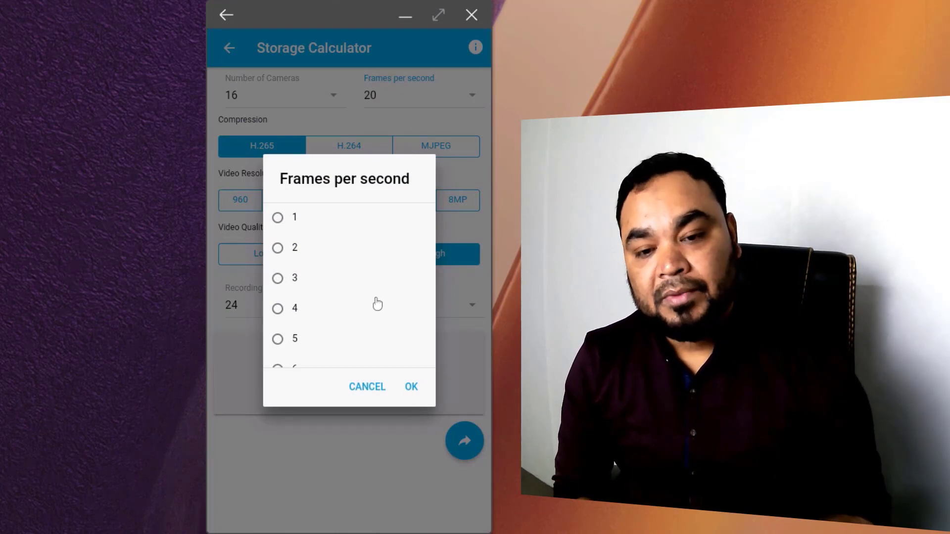
pyautogui.scroll(-5, 303, 350)
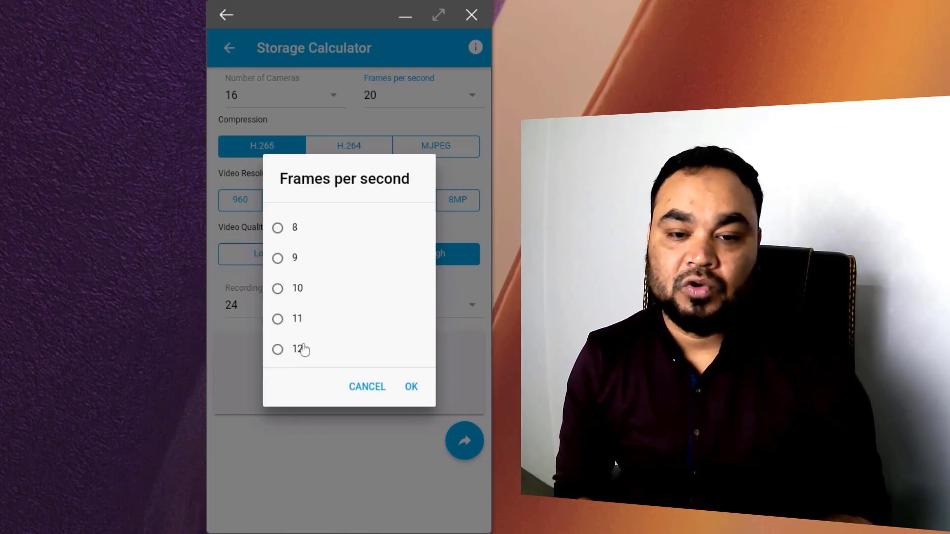
pyautogui.click(411, 386)
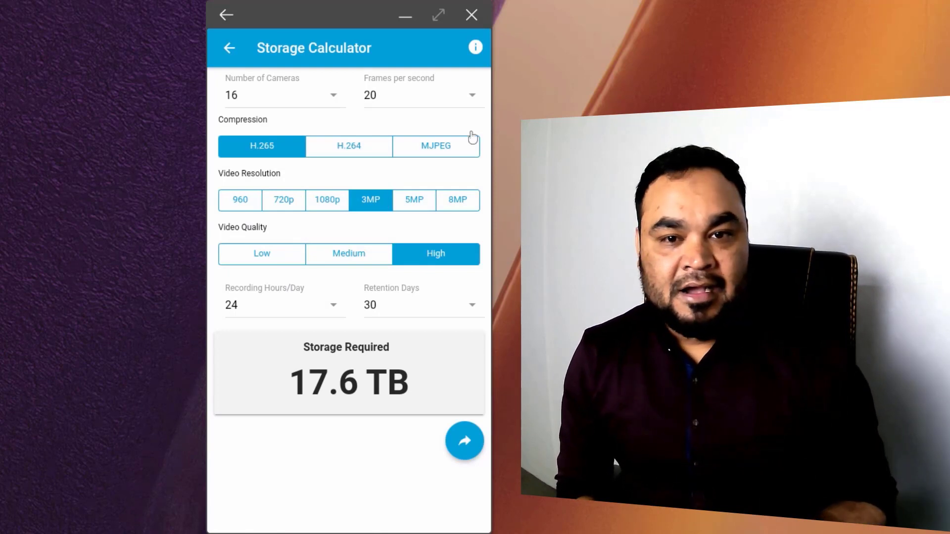
# - Close the SkyHawk calculator and open the HDD storage estimate form in the WD Purple Storage Calculator
pyautogui.click(471, 15)
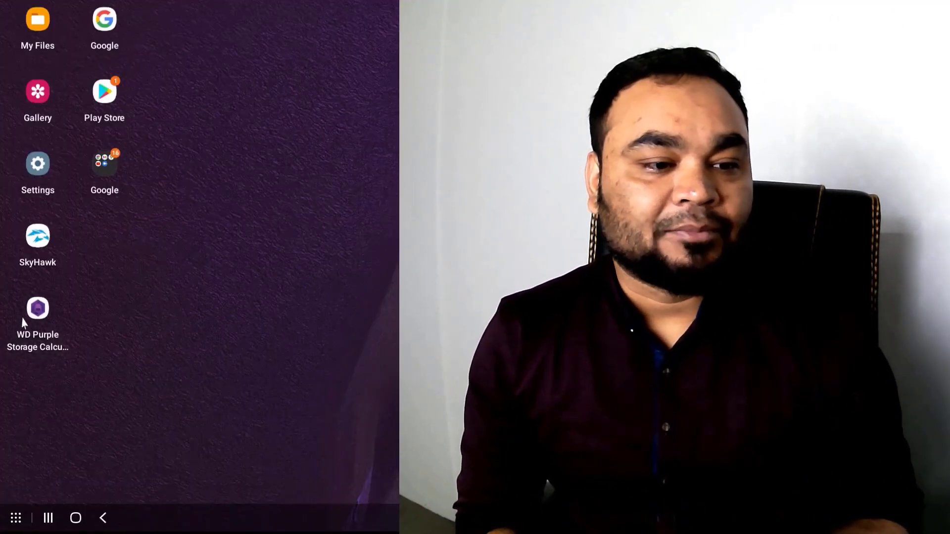
pyautogui.click(23, 322)
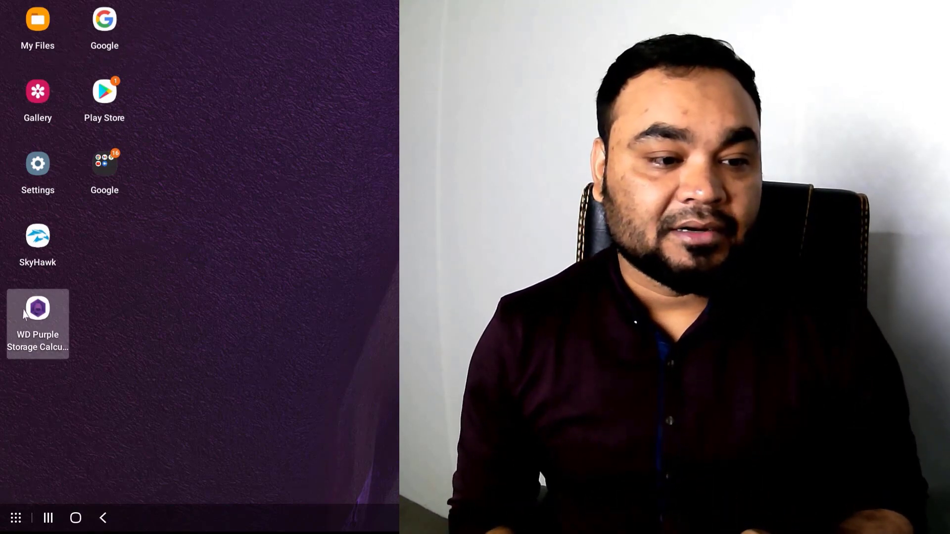
pyautogui.doubleClick(24, 313)
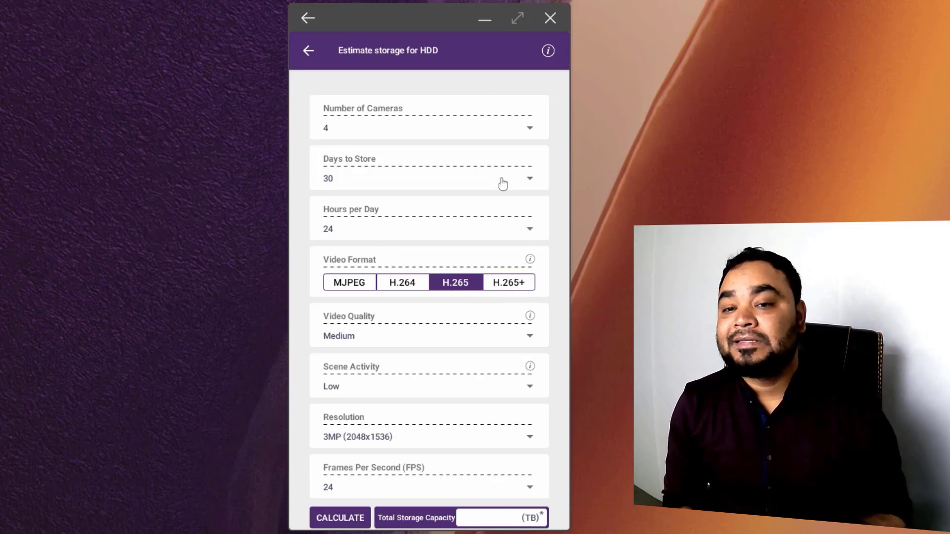
pyautogui.moveTo(432, 7); pyautogui.dragTo(432, 10)
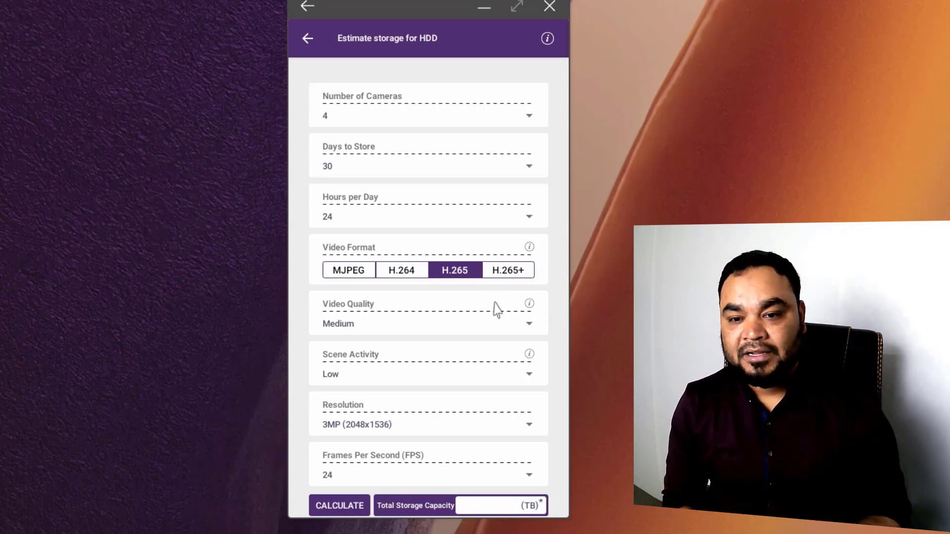
pyautogui.scroll(-1, 494, 307)
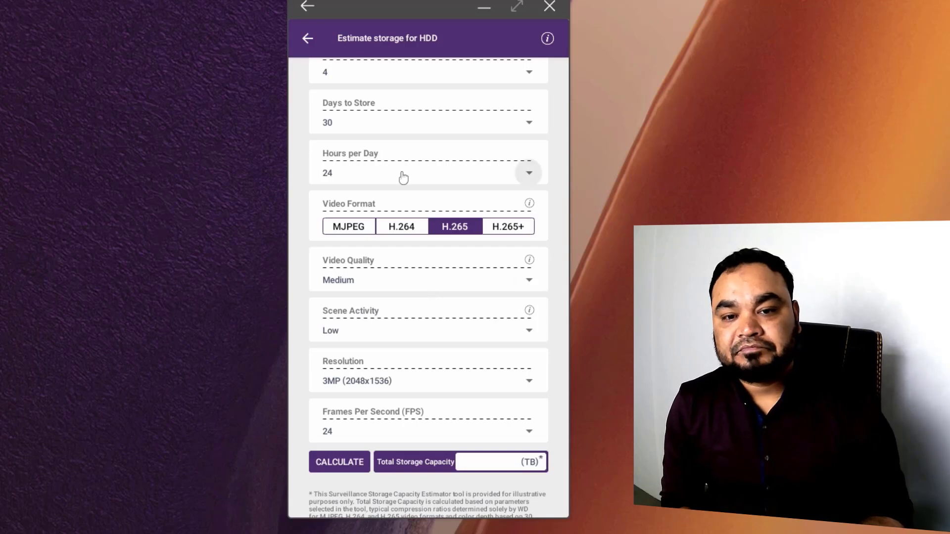
pyautogui.scroll(1, 415, 218)
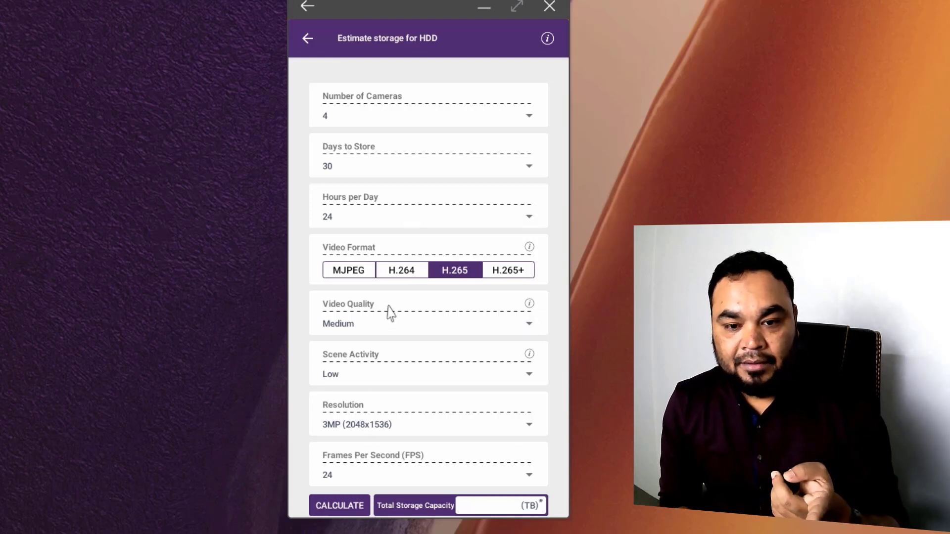
# - Set the video quality to High and the resolution to 2MP (1920x1080)
pyautogui.click(468, 331)
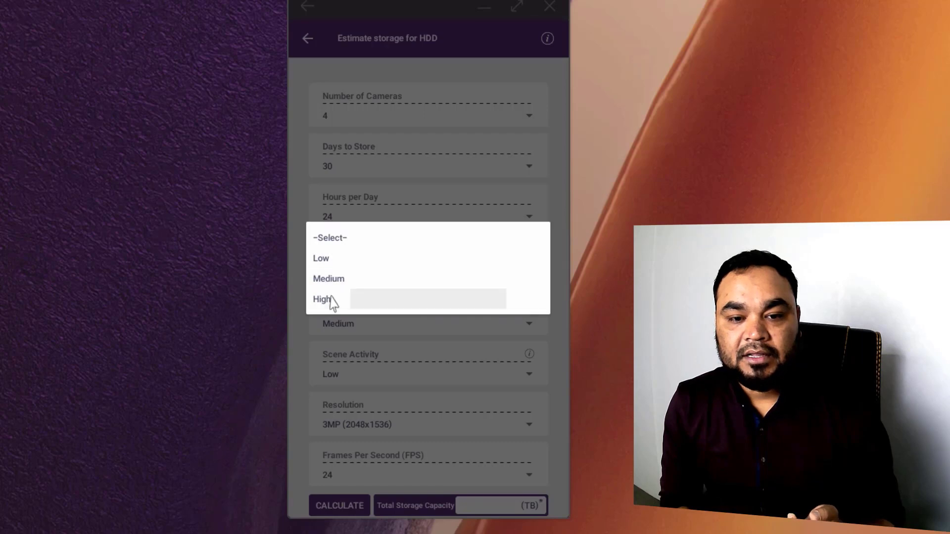
pyautogui.click(331, 300)
pyautogui.scroll(-1, 406, 372)
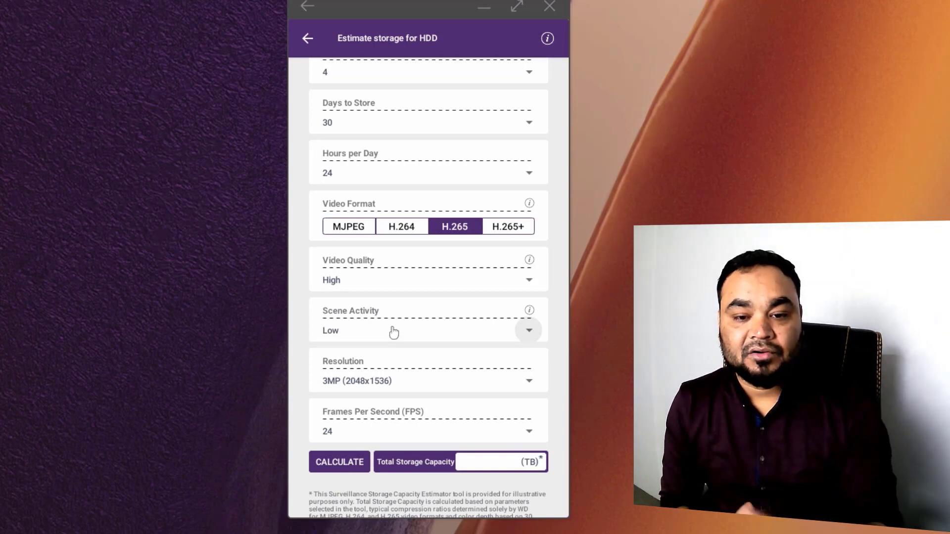
pyautogui.click(429, 382)
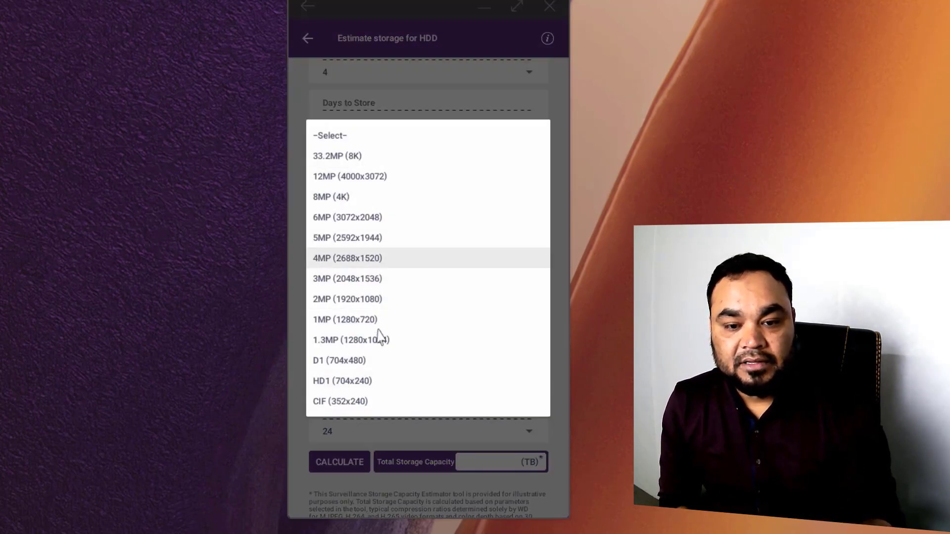
pyautogui.click(367, 299)
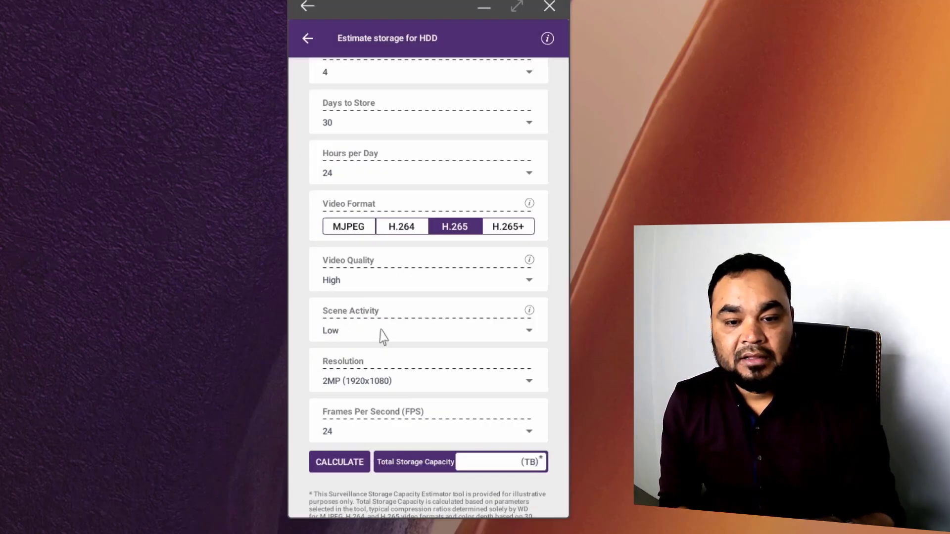
# - Select 24 frames per second and calculate the total storage capacity
pyautogui.click(408, 430)
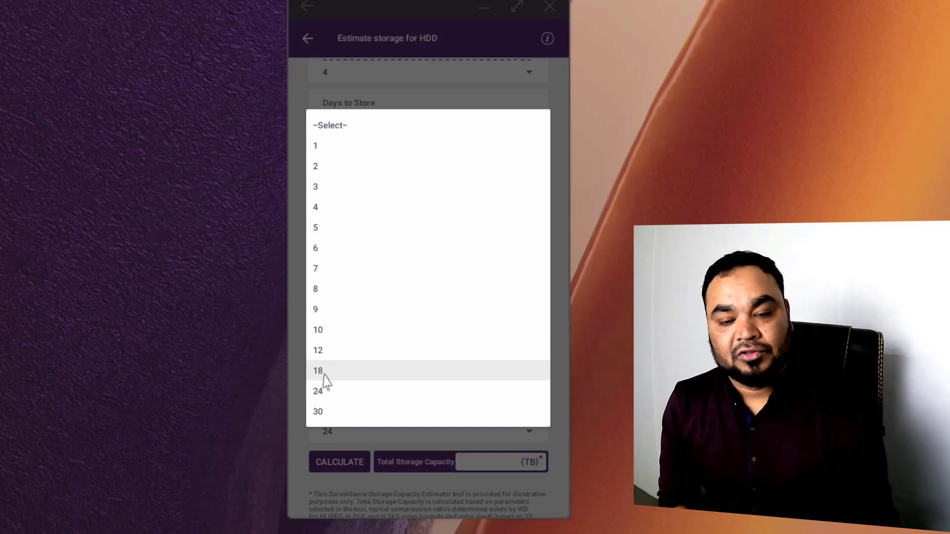
pyautogui.click(333, 396)
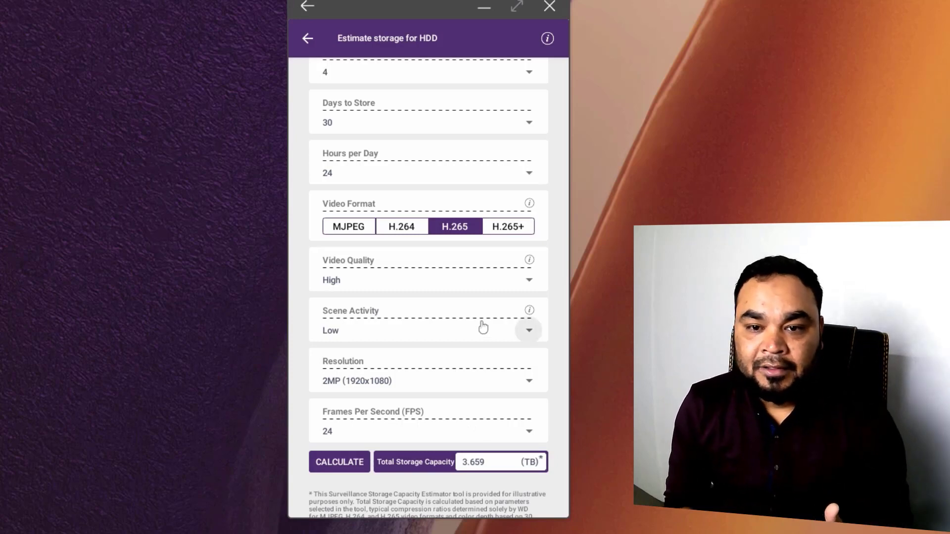
# - Review the estimate form's settings and close the WD Purple Storage Calculator
pyautogui.scroll(-1, 484, 328)
pyautogui.scroll(2, 433, 372)
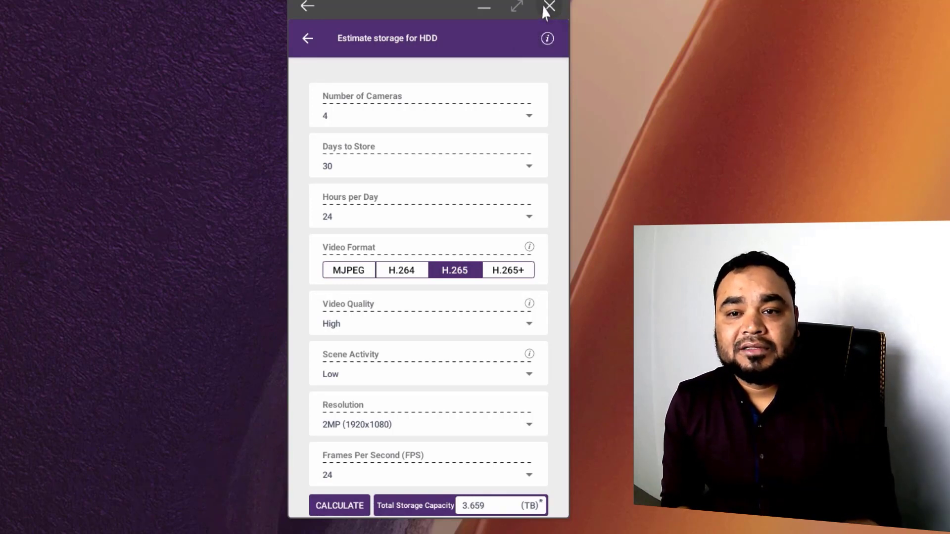
pyautogui.click(545, 7)
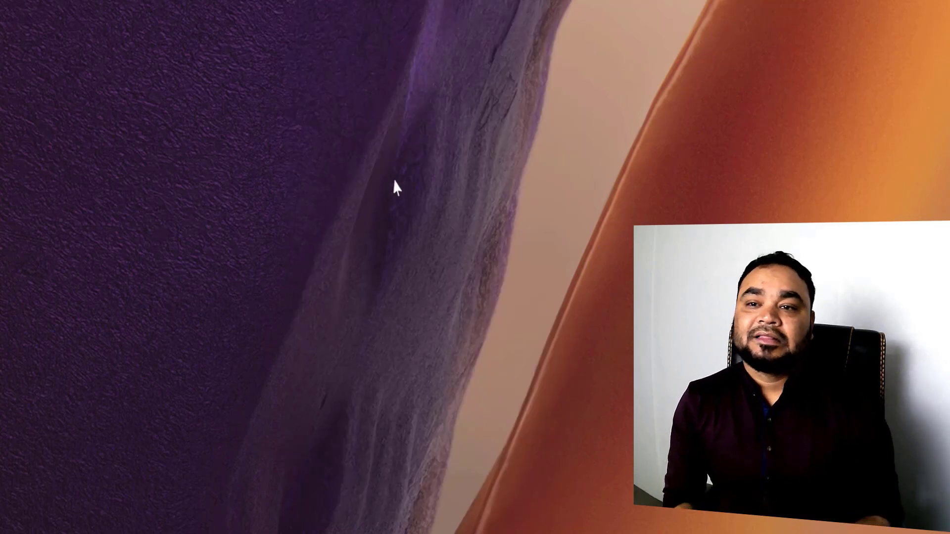